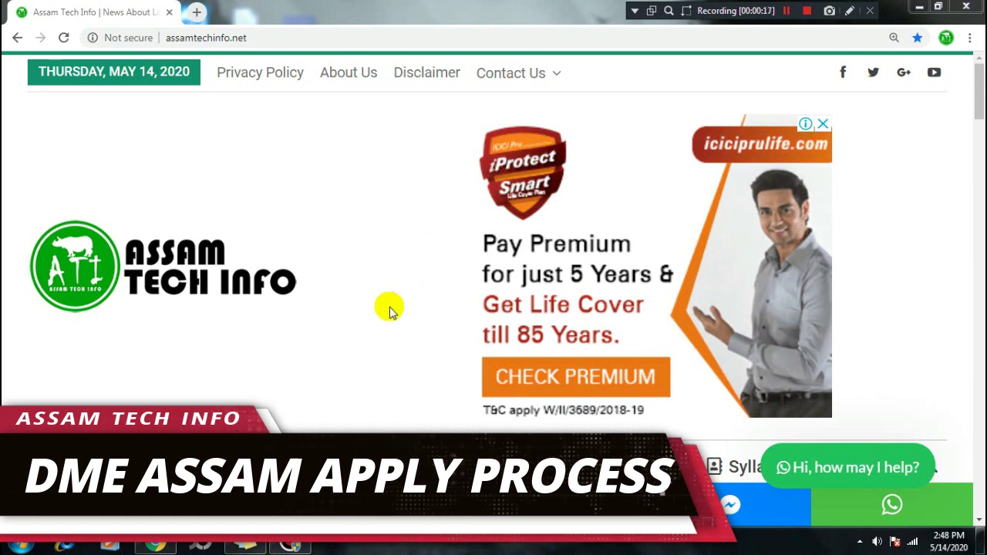
- Open the DME Assam Recruitment 2020 post for 79 posts from the Latest Posts on the Assam Tech Info homepage
{"action": "left_click", "coordinate": [298, 33]}
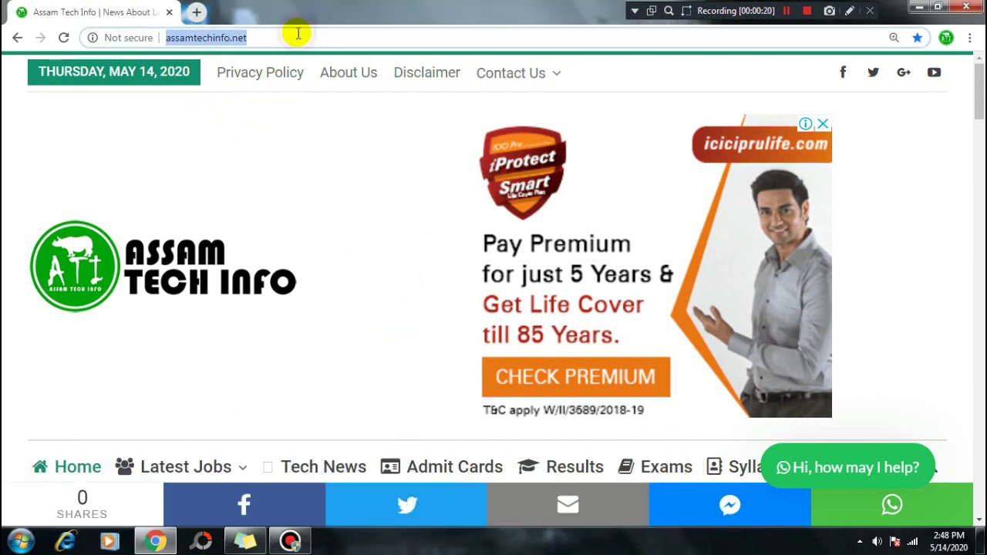
{"action": "left_click", "coordinate": [330, 159]}
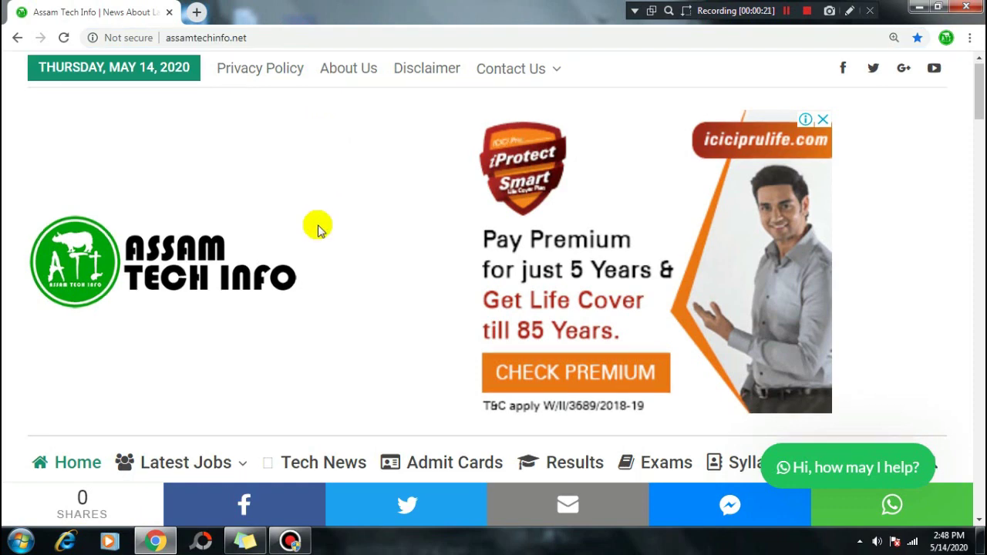
{"action": "scroll", "coordinate": [320, 227], "scroll_direction": "down", "scroll_amount": 5}
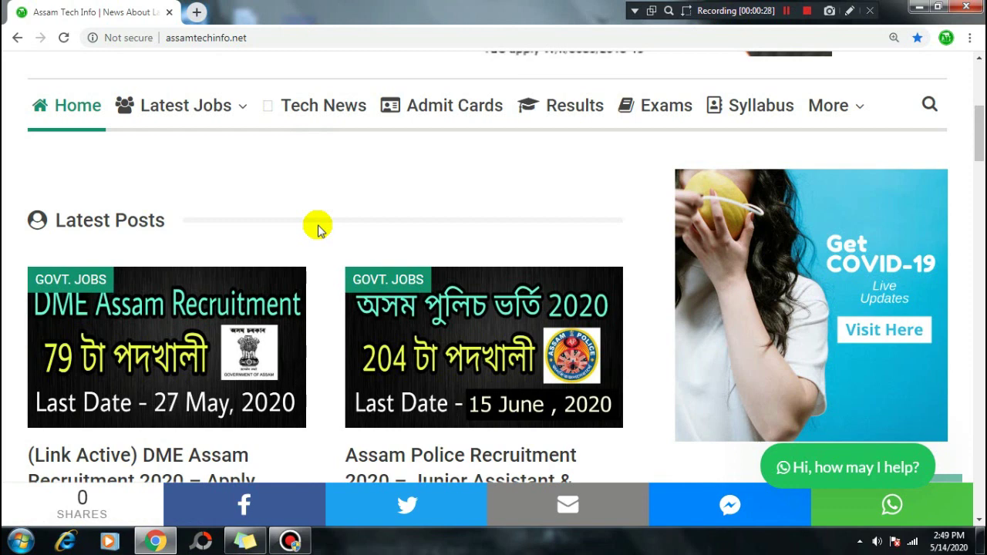
{"action": "scroll", "coordinate": [267, 231], "scroll_direction": "down", "scroll_amount": 2}
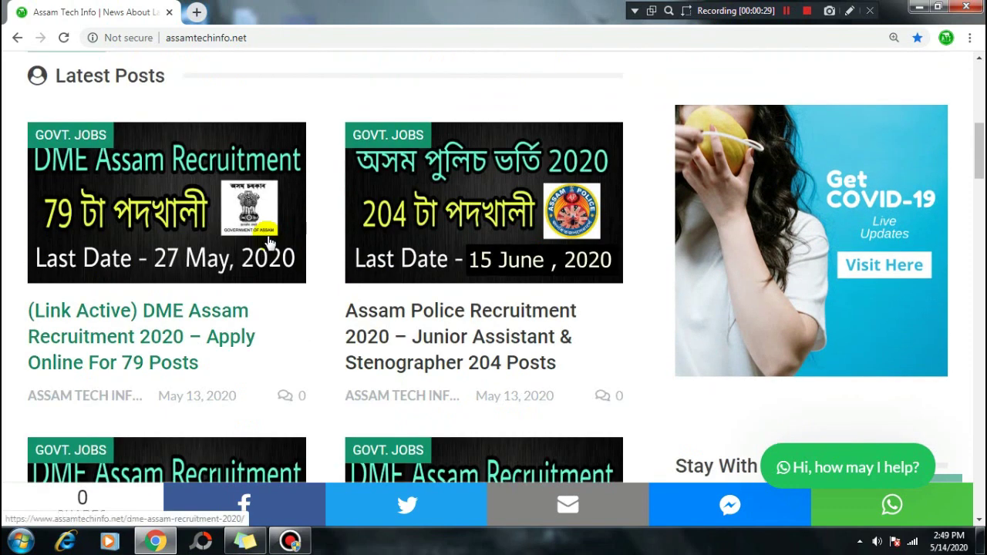
{"action": "left_click", "coordinate": [173, 316]}
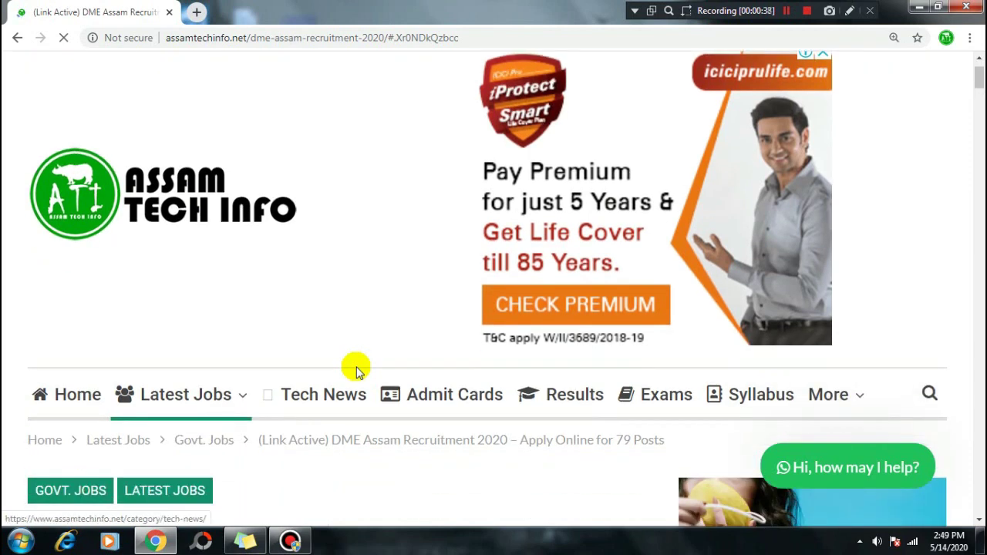
- Look through the DME Assam recruitment details and open the online apply link below the important dates
{"action": "scroll", "coordinate": [356, 370], "scroll_direction": "down", "scroll_amount": 4}
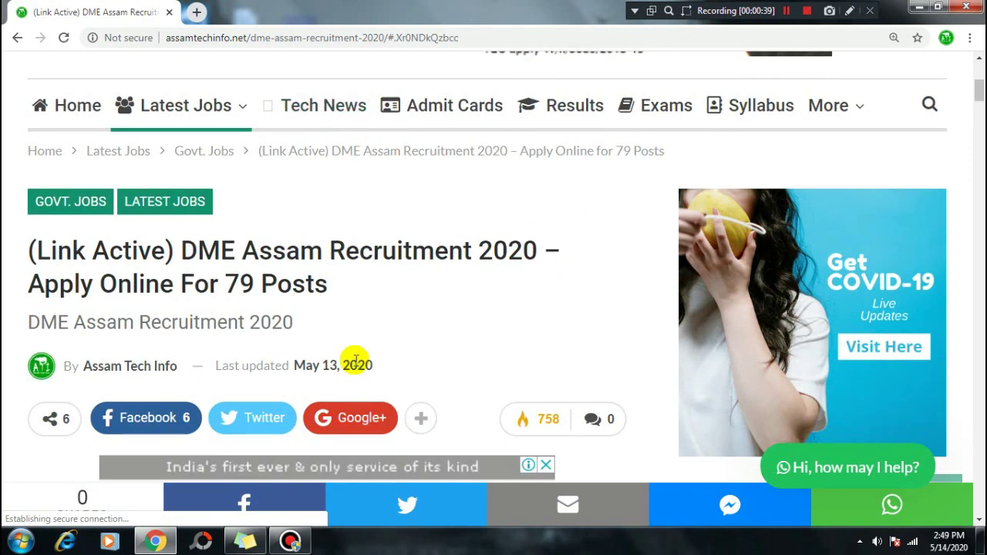
{"action": "scroll", "coordinate": [355, 360], "scroll_direction": "down", "scroll_amount": 3}
{"action": "scroll", "coordinate": [356, 360], "scroll_direction": "down", "scroll_amount": 4}
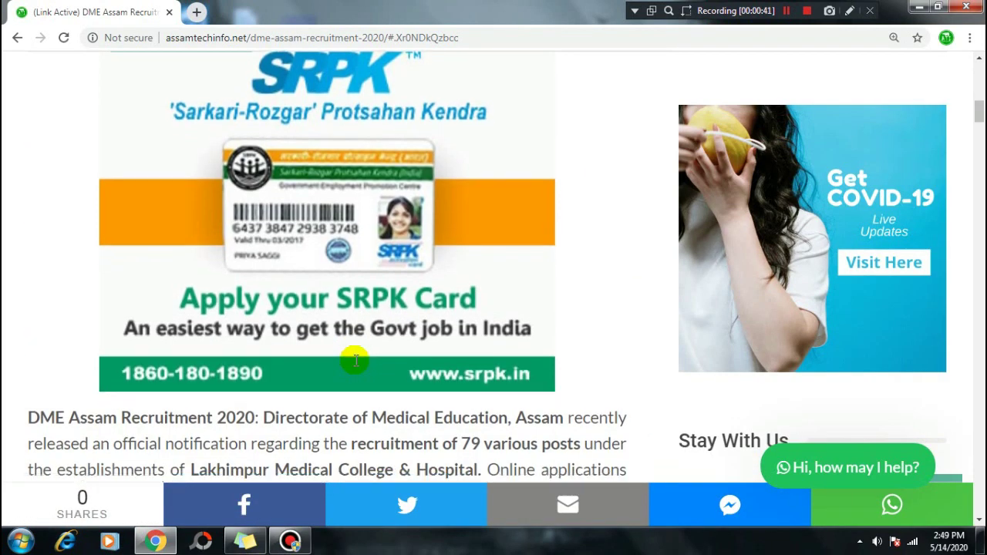
{"action": "scroll", "coordinate": [355, 360], "scroll_direction": "down", "scroll_amount": 3}
{"action": "scroll", "coordinate": [355, 360], "scroll_direction": "down", "scroll_amount": 4}
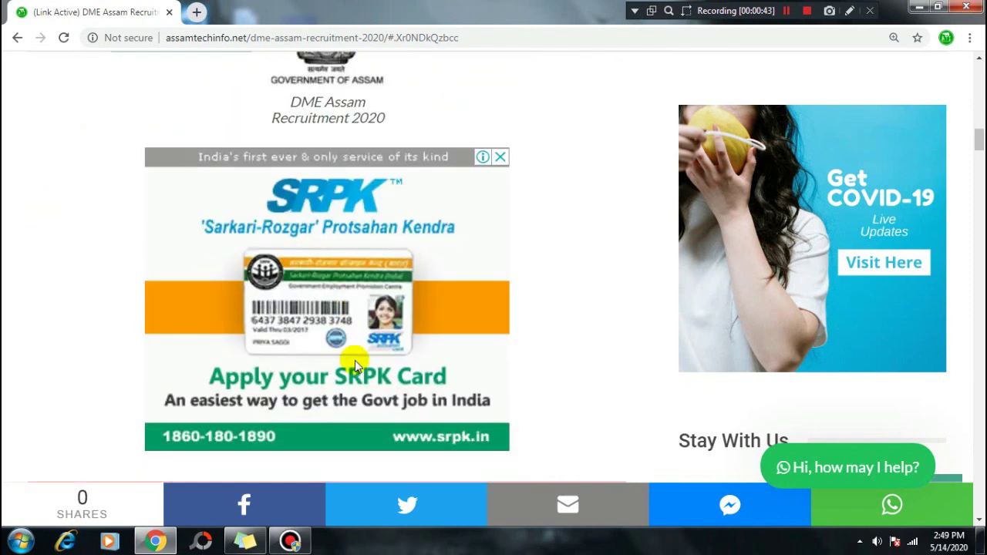
{"action": "scroll", "coordinate": [354, 360], "scroll_direction": "down", "scroll_amount": 4}
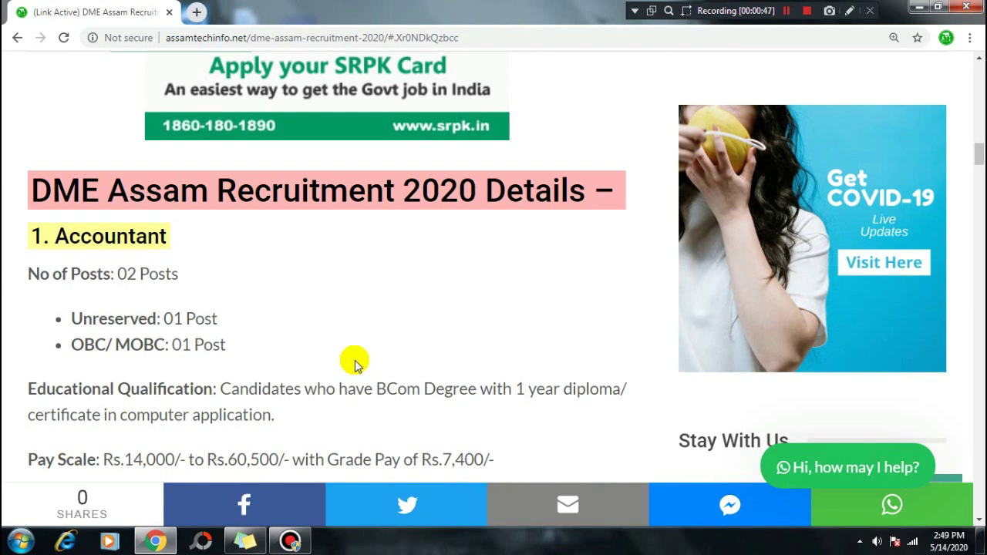
{"action": "scroll", "coordinate": [355, 362], "scroll_direction": "down", "scroll_amount": 10}
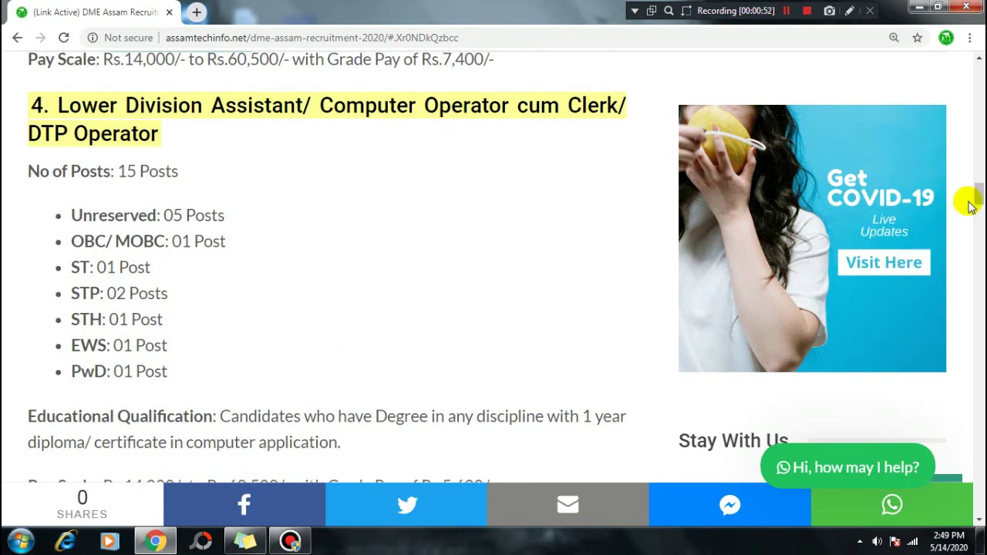
{"action": "left_click_drag", "start_coordinate": [976, 197], "coordinate": [978, 404]}
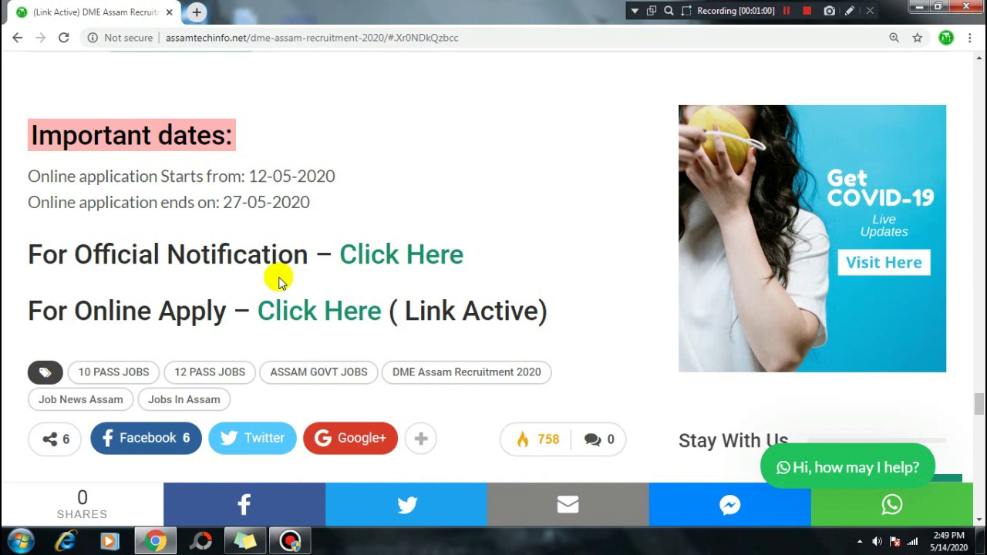
{"action": "left_click", "coordinate": [292, 316]}
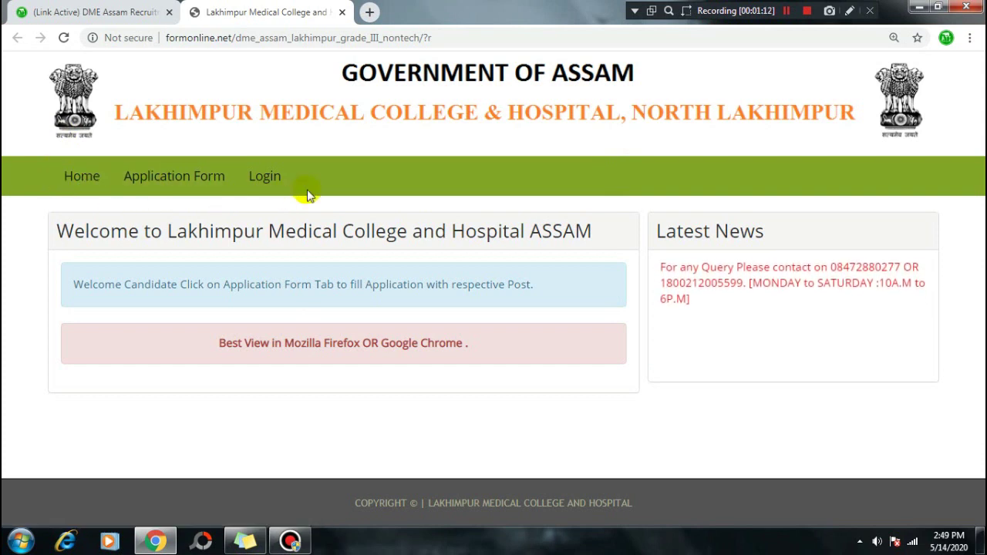
- Open the Application Form page and read instructions 1 to 3 on email ID, form changes and sending documents
{"action": "left_click", "coordinate": [169, 184]}
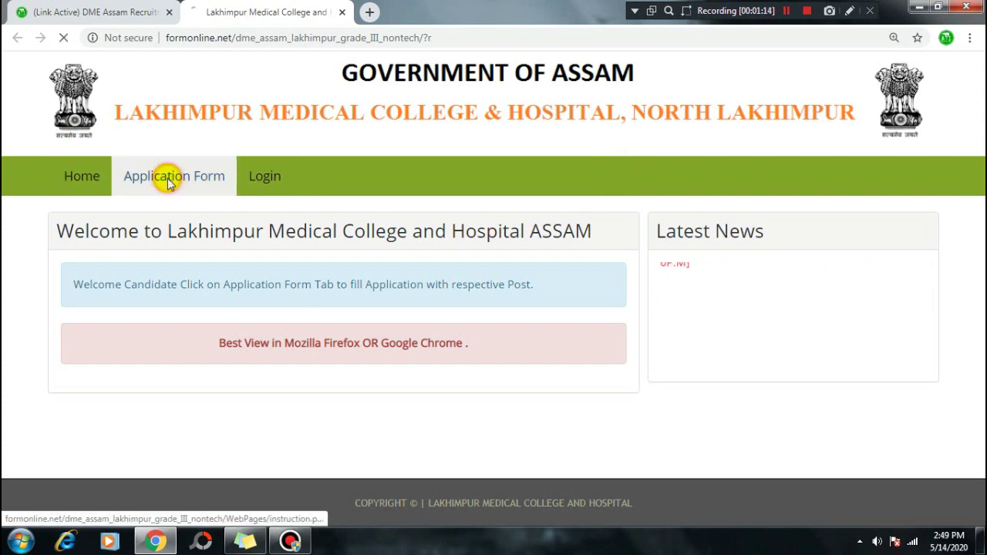
{"action": "left_click", "coordinate": [168, 182]}
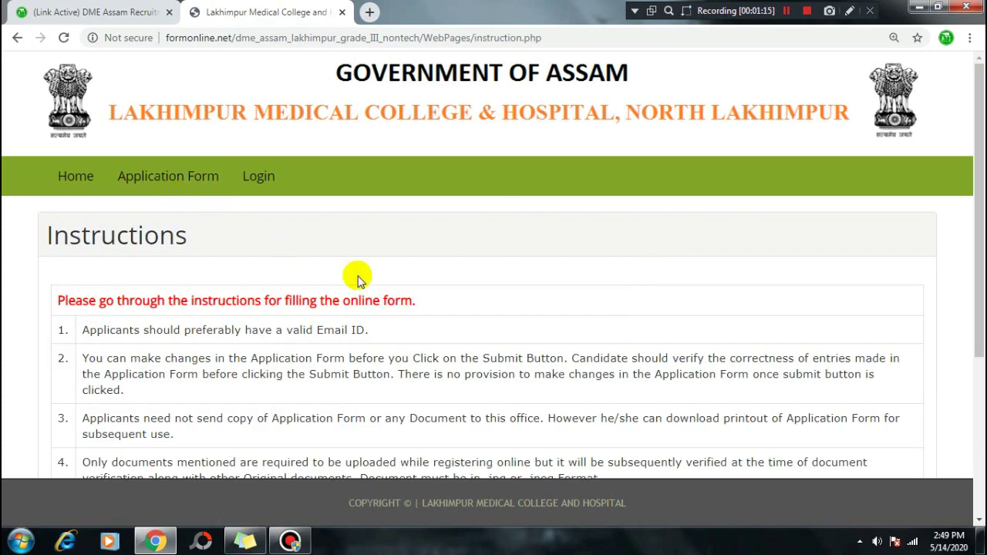
{"action": "scroll", "coordinate": [385, 282], "scroll_direction": "down", "scroll_amount": 2}
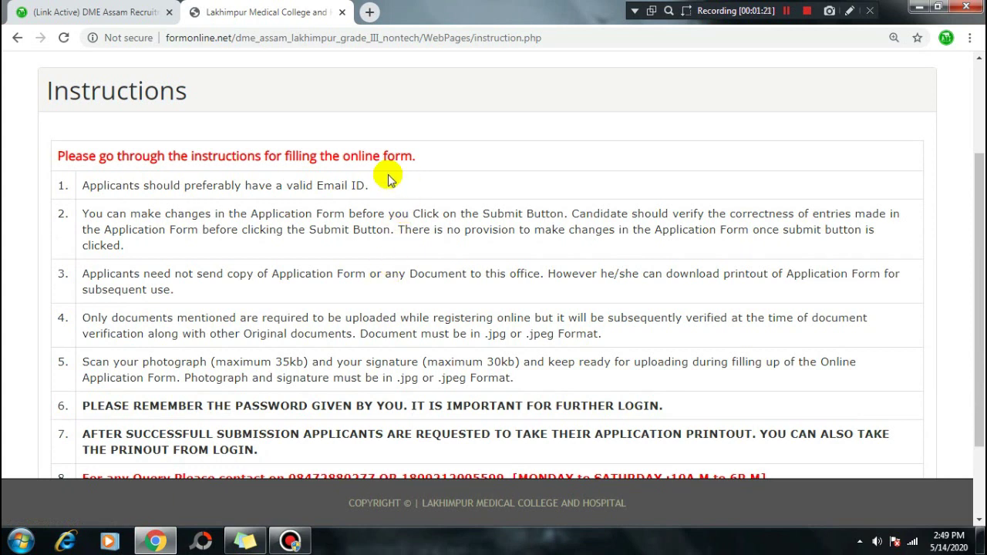
{"action": "left_click_drag", "start_coordinate": [237, 187], "coordinate": [395, 187]}
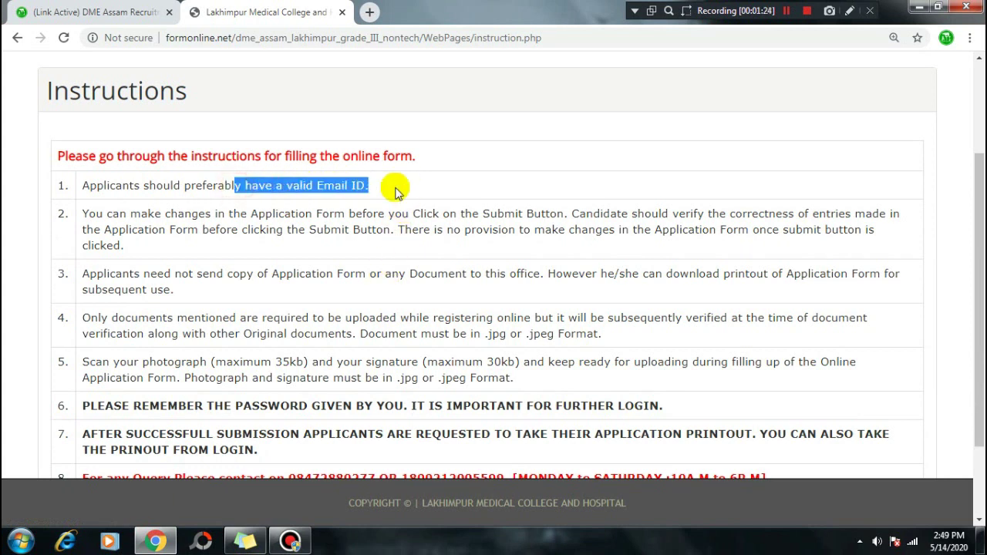
{"action": "left_click_drag", "start_coordinate": [285, 214], "coordinate": [521, 229]}
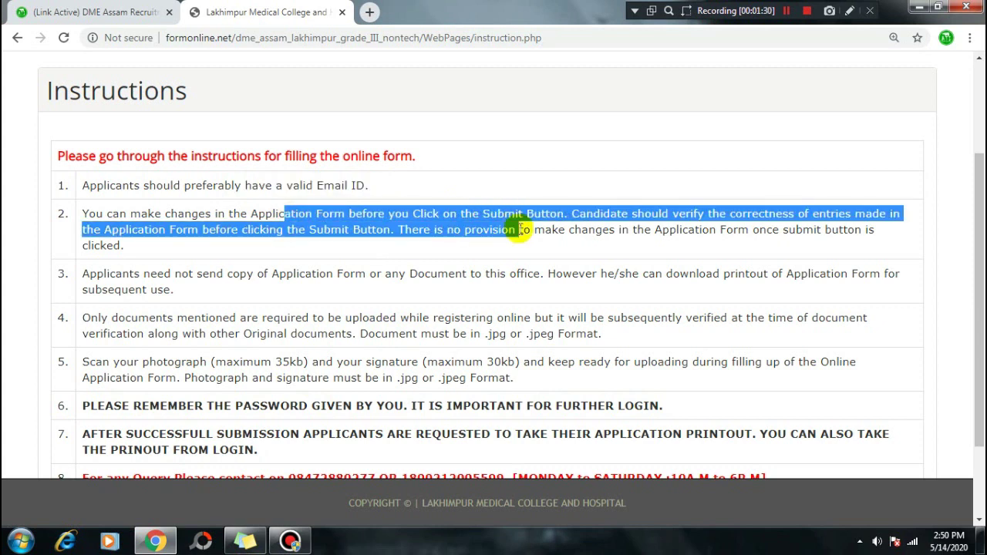
{"action": "left_click", "coordinate": [392, 295]}
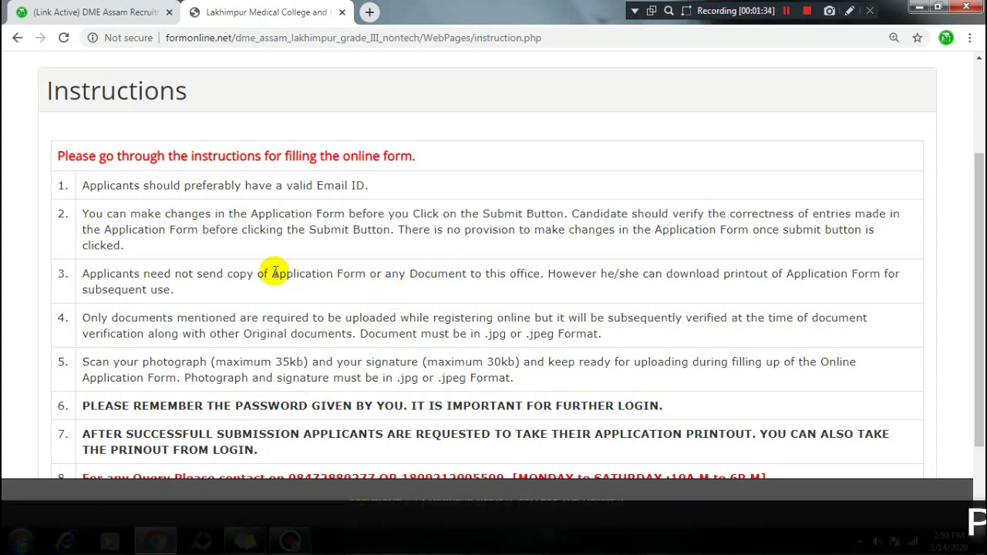
{"action": "left_click_drag", "start_coordinate": [163, 274], "coordinate": [466, 270]}
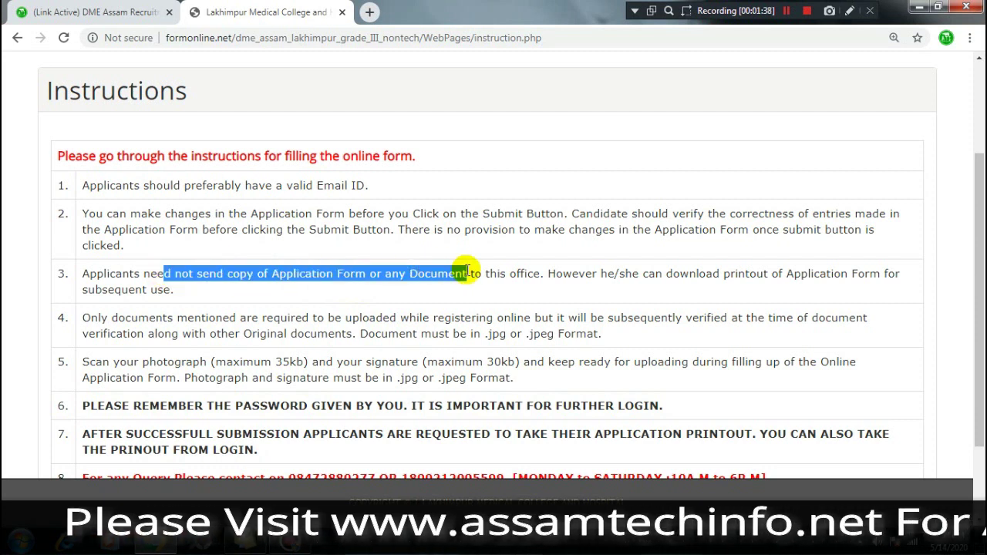
{"action": "left_click", "coordinate": [465, 293]}
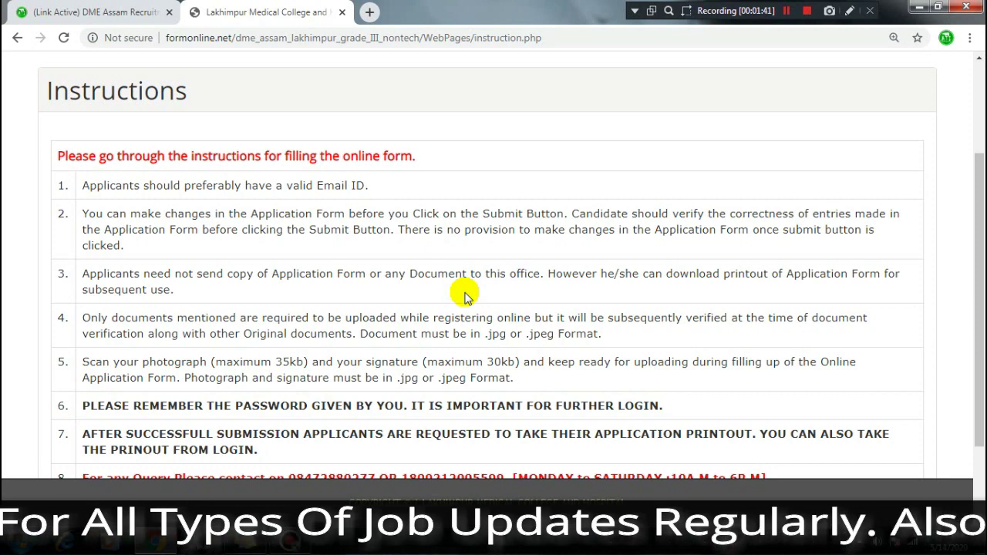
- Read instructions 4 and 5 on document uploads and the photograph and signature size and format requirements
{"action": "scroll", "coordinate": [462, 291], "scroll_direction": "down", "scroll_amount": 1}
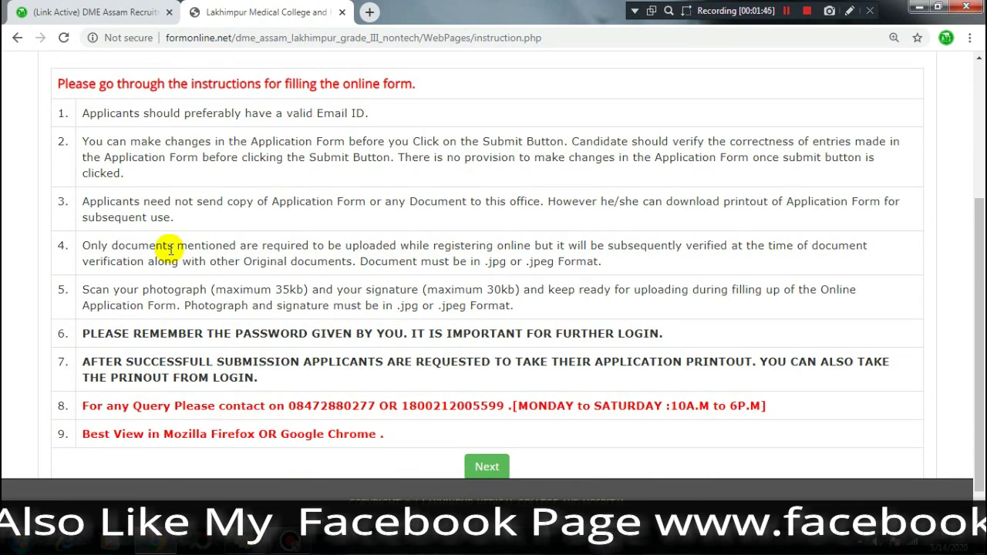
{"action": "left_click_drag", "start_coordinate": [138, 245], "coordinate": [630, 267]}
{"action": "left_click", "coordinate": [630, 267]}
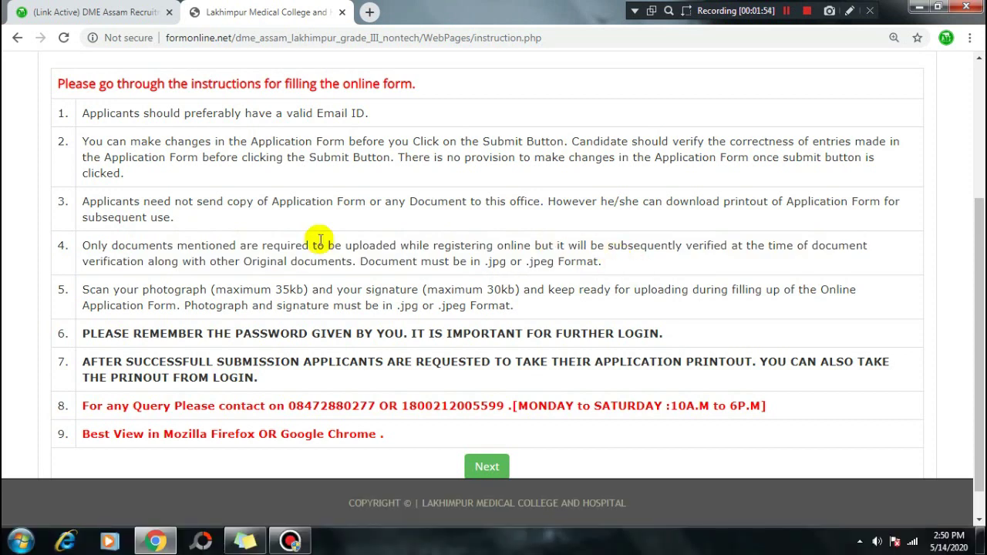
{"action": "left_click_drag", "start_coordinate": [199, 262], "coordinate": [378, 262]}
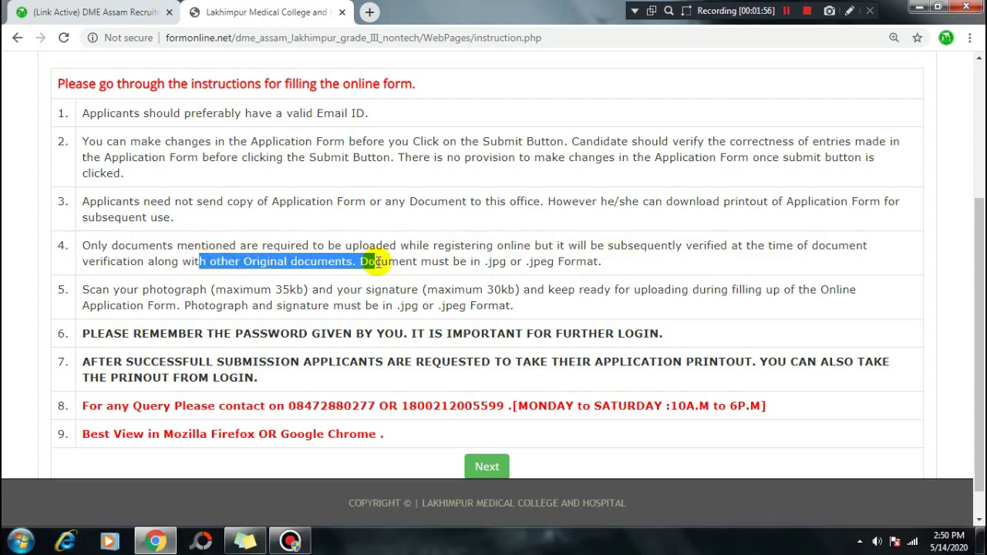
{"action": "left_click", "coordinate": [388, 277]}
{"action": "scroll", "coordinate": [387, 259], "scroll_direction": "down", "scroll_amount": 1}
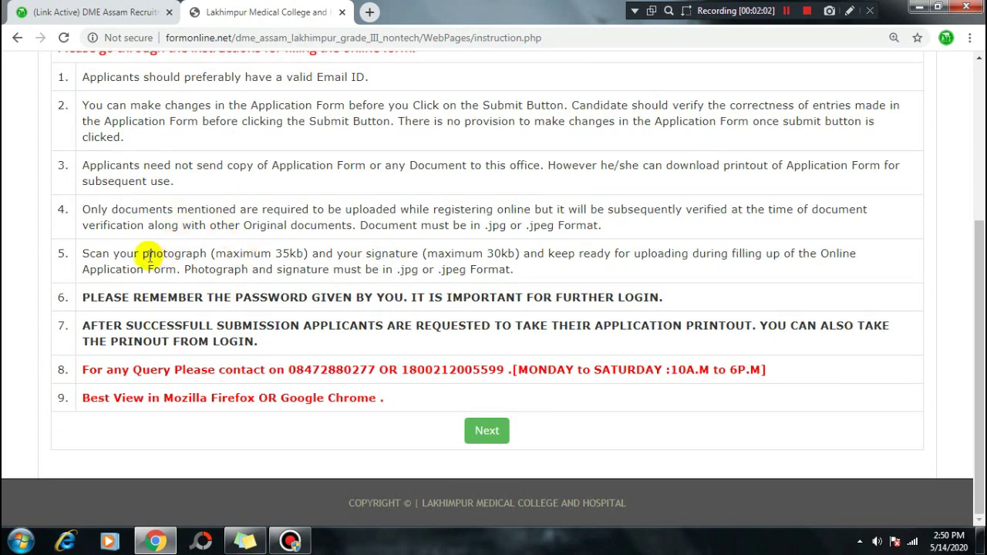
{"action": "left_click_drag", "start_coordinate": [142, 253], "coordinate": [299, 253]}
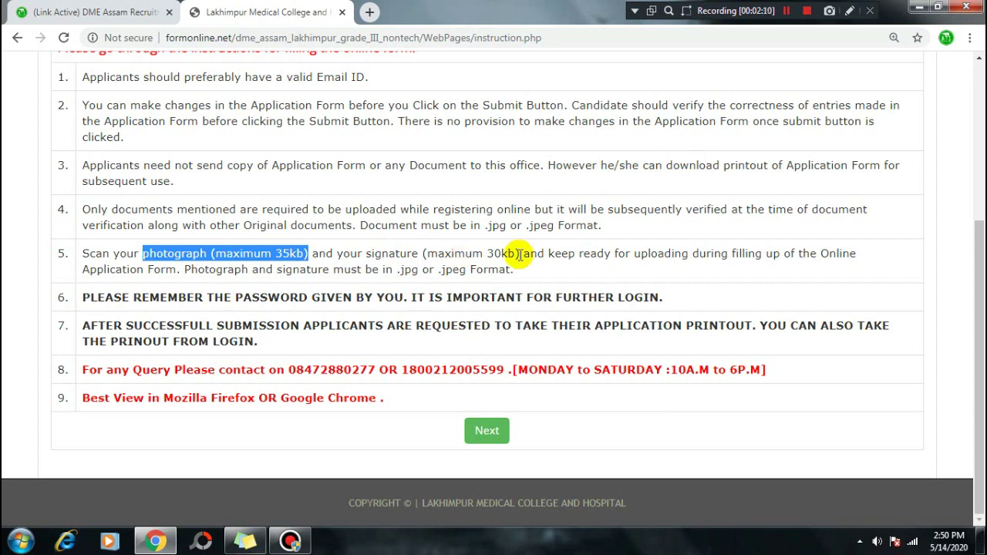
{"action": "left_click", "coordinate": [383, 271]}
{"action": "left_click_drag", "start_coordinate": [382, 270], "coordinate": [497, 270]}
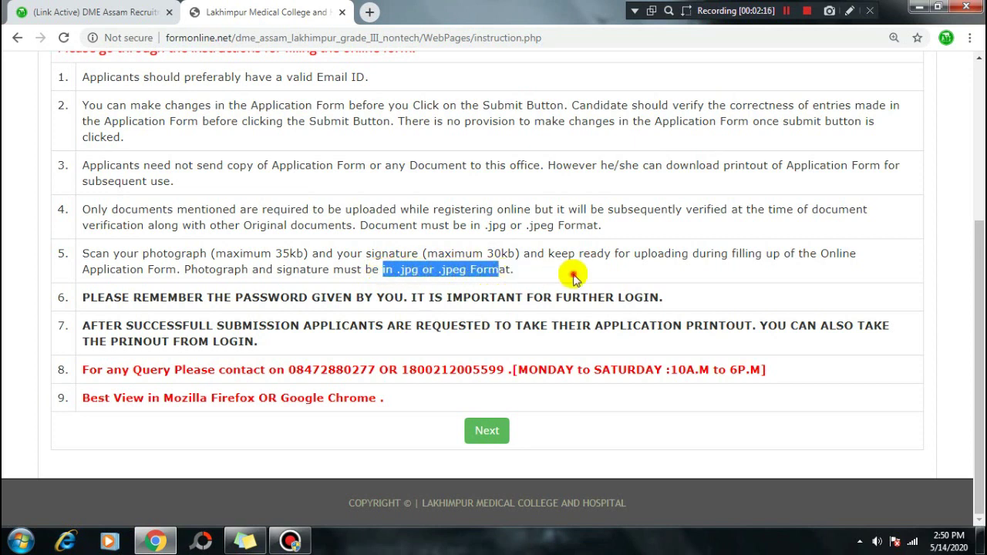
{"action": "left_click", "coordinate": [573, 278]}
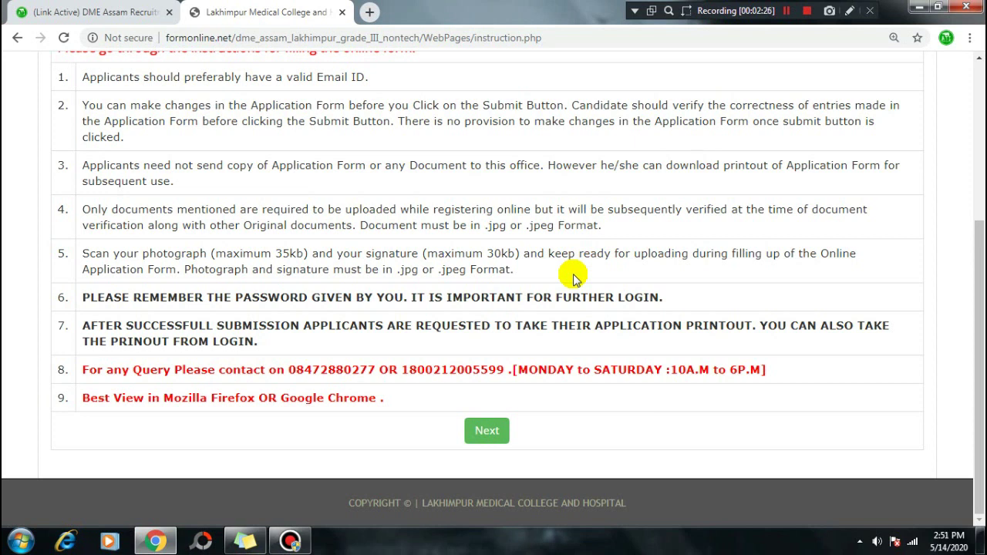
- Read instructions 6 to 9 on password, printout, query contact and browser, and continue to the college and post selection form
{"action": "left_click_drag", "start_coordinate": [179, 297], "coordinate": [624, 296]}
{"action": "left_click", "coordinate": [705, 298]}
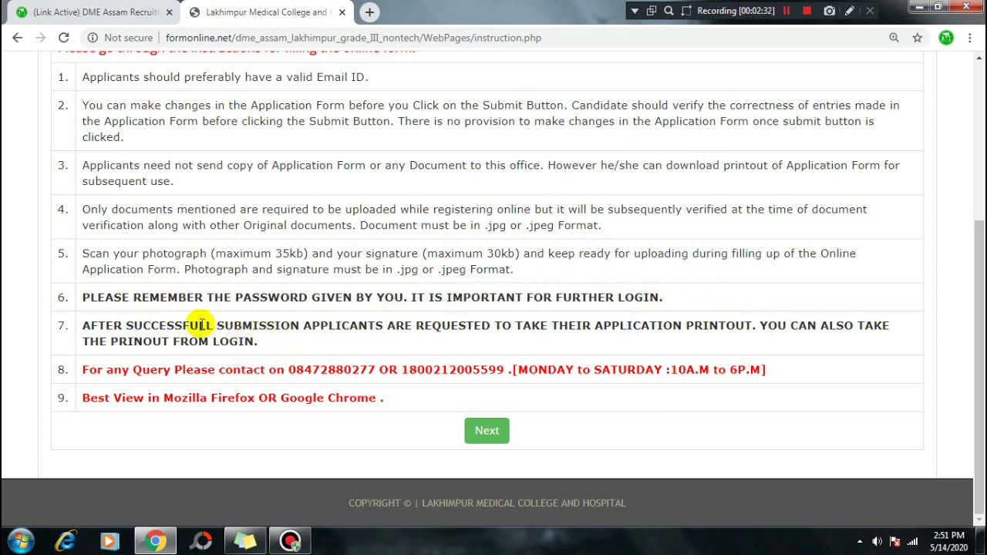
{"action": "left_click_drag", "start_coordinate": [161, 325], "coordinate": [502, 346]}
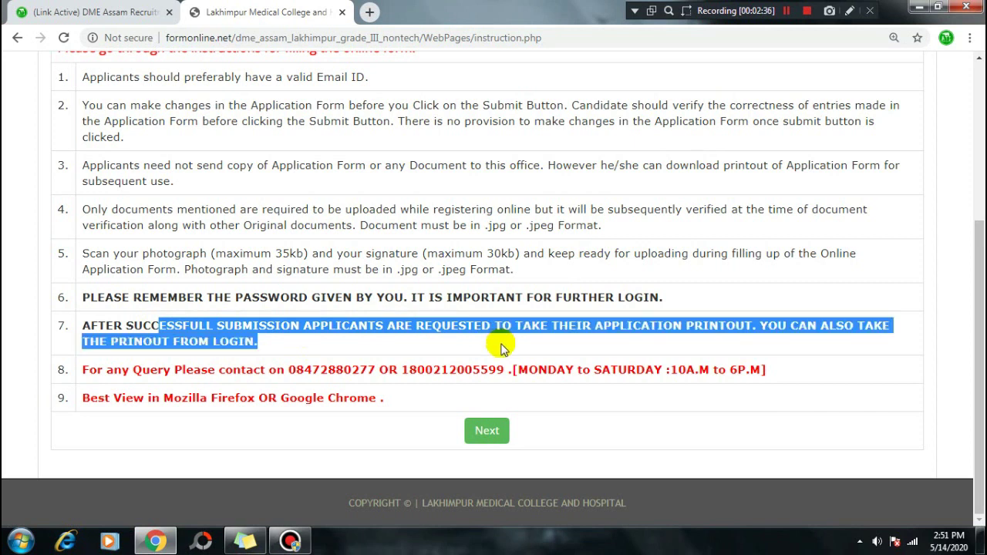
{"action": "left_click", "coordinate": [436, 345]}
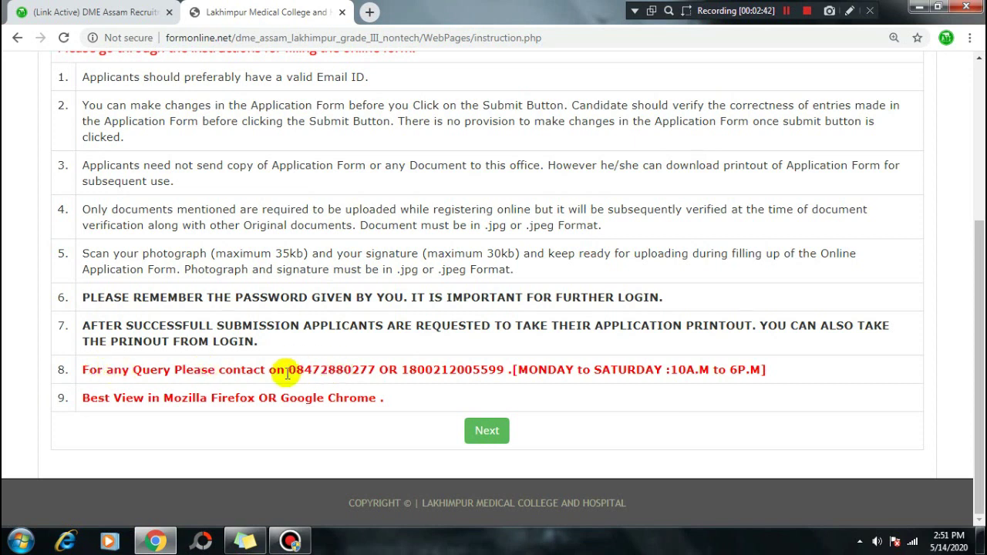
{"action": "left_click_drag", "start_coordinate": [247, 368], "coordinate": [482, 371]}
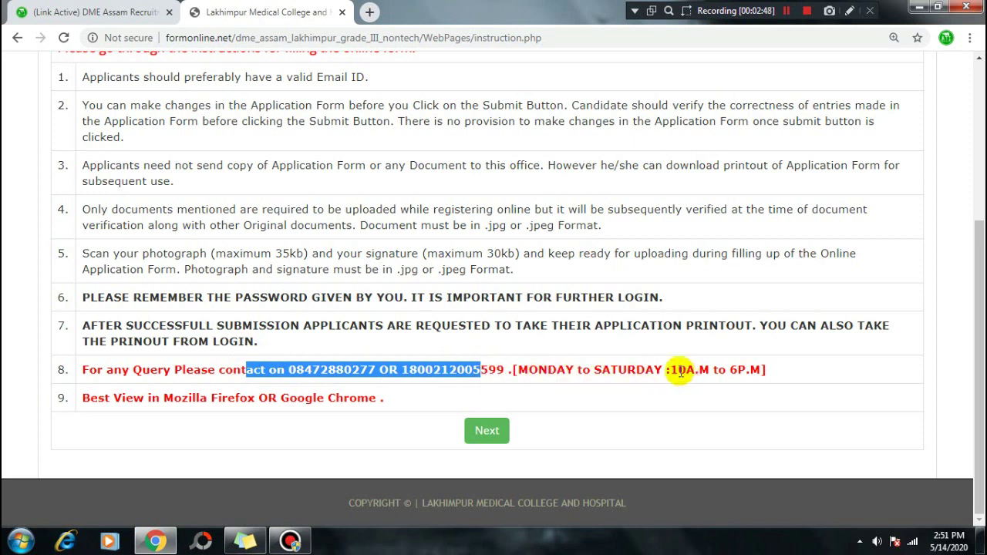
{"action": "left_click_drag", "start_coordinate": [679, 370], "coordinate": [754, 371]}
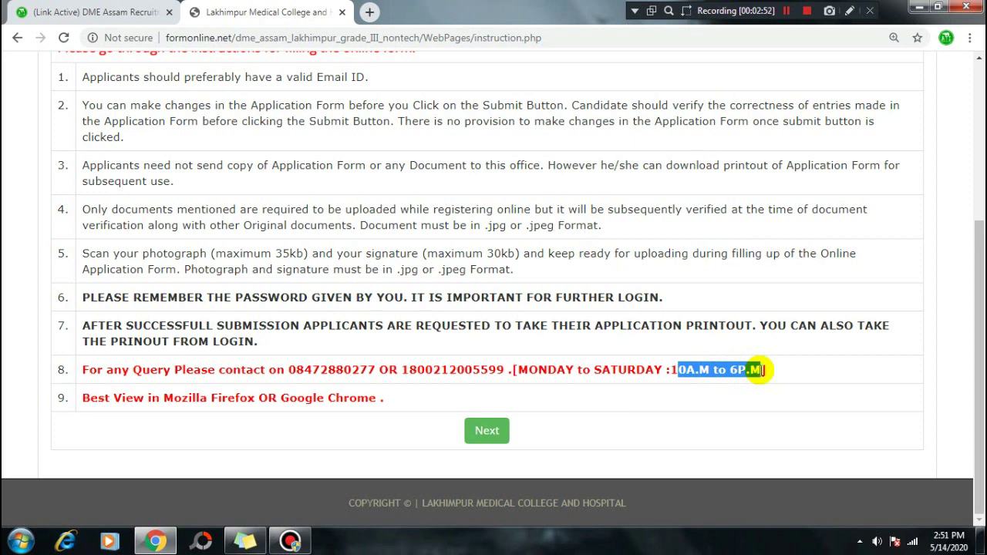
{"action": "left_click", "coordinate": [831, 374]}
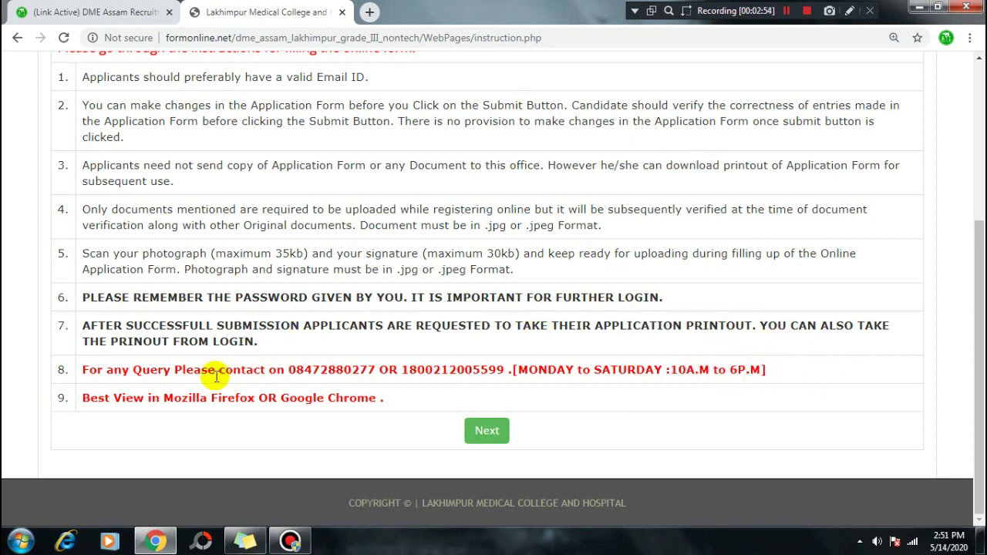
{"action": "left_click_drag", "start_coordinate": [212, 398], "coordinate": [336, 399]}
{"action": "left_click", "coordinate": [421, 404]}
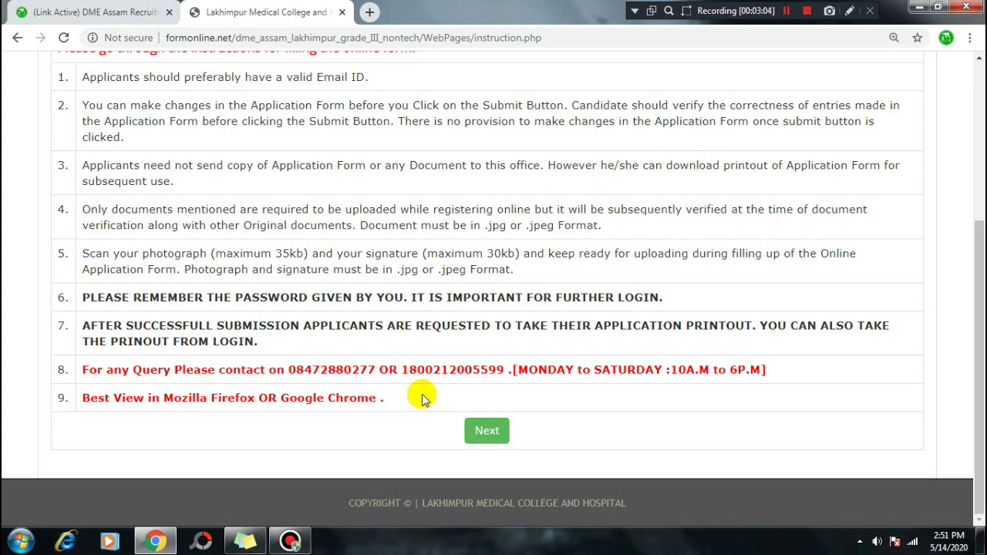
{"action": "left_click", "coordinate": [487, 432]}
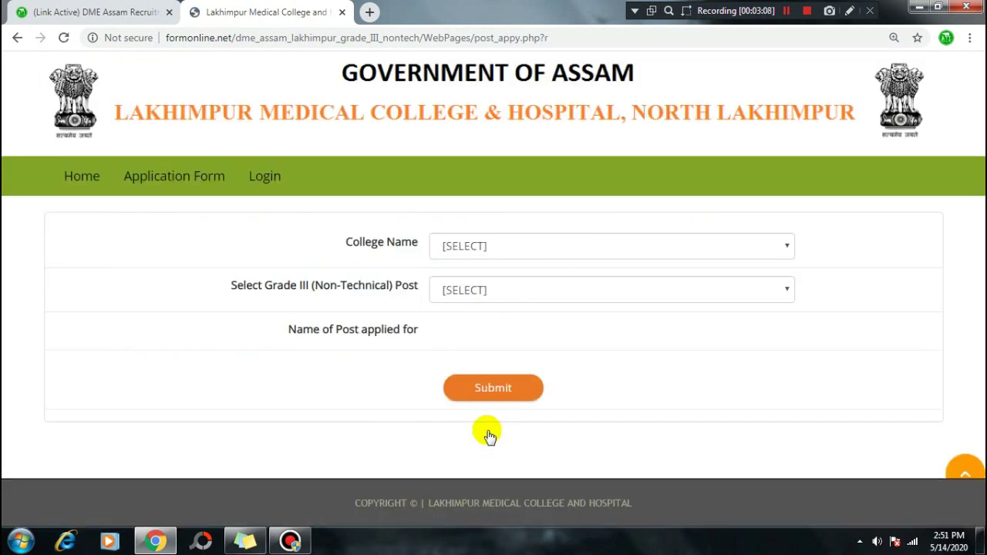
- Choose Lakhimpur Medical College & Hospital, North Lakhimpur as the college and Non-Technical as the Grade III post type
{"action": "left_click", "coordinate": [582, 248]}
{"action": "left_click", "coordinate": [535, 283]}
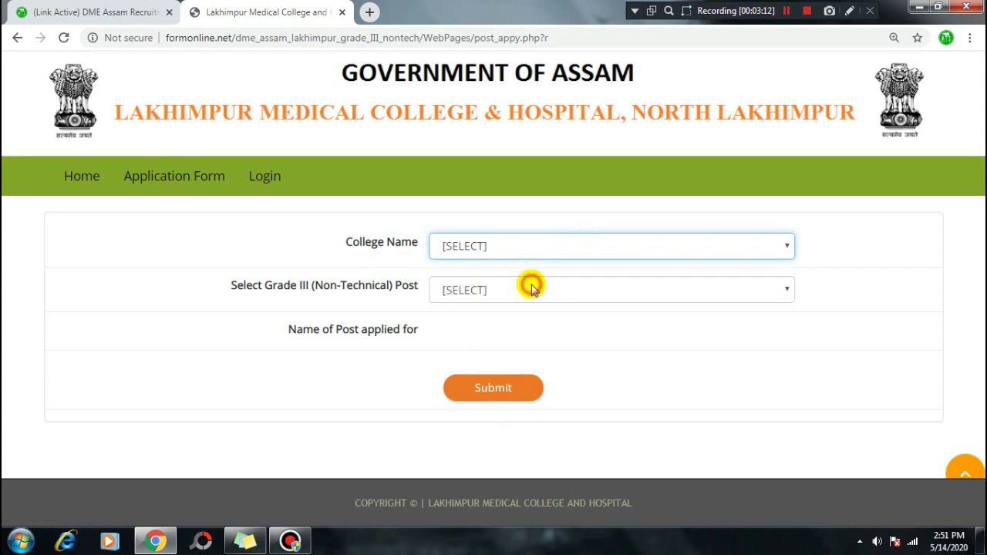
{"action": "left_click", "coordinate": [609, 116]}
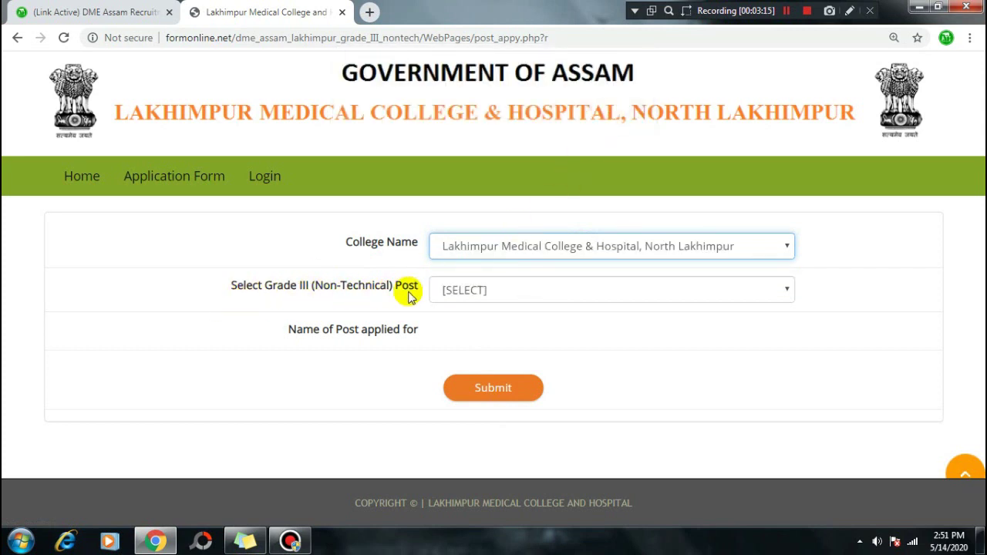
{"action": "left_click", "coordinate": [547, 290]}
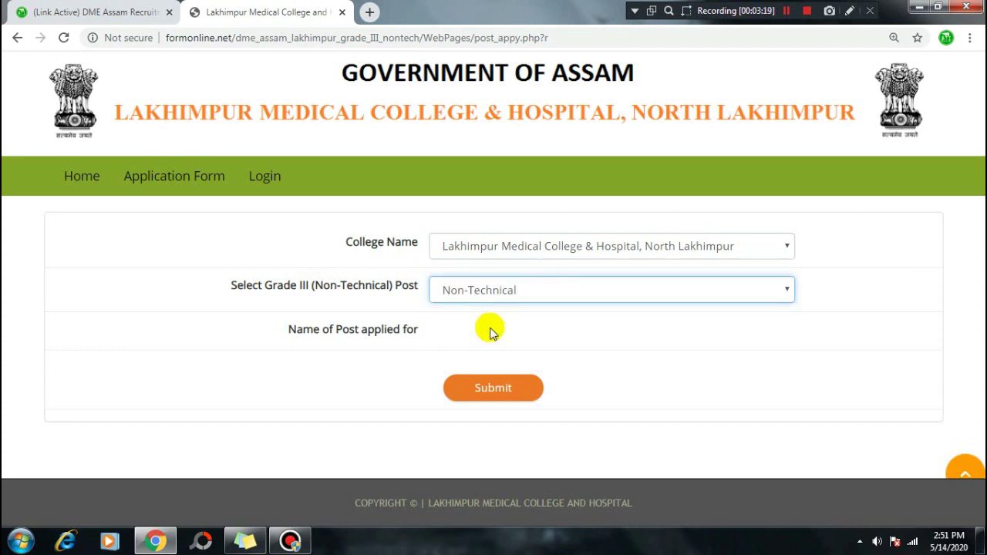
{"action": "scroll", "coordinate": [490, 330], "scroll_direction": "down", "scroll_amount": 2}
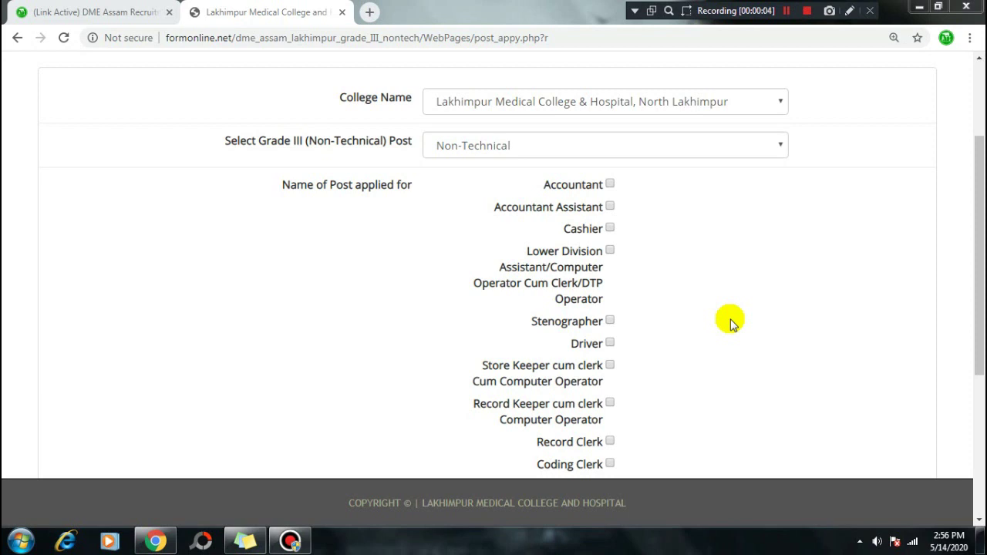
{"action": "scroll", "coordinate": [727, 313], "scroll_direction": "down", "scroll_amount": 1}
{"action": "left_click", "coordinate": [610, 156]}
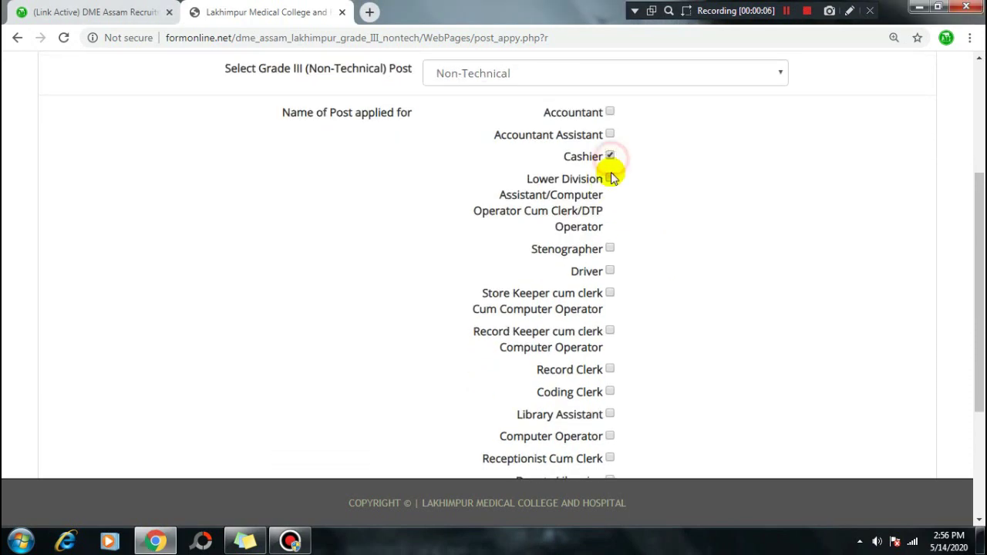
{"action": "left_click", "coordinate": [610, 271]}
{"action": "left_click", "coordinate": [610, 327]}
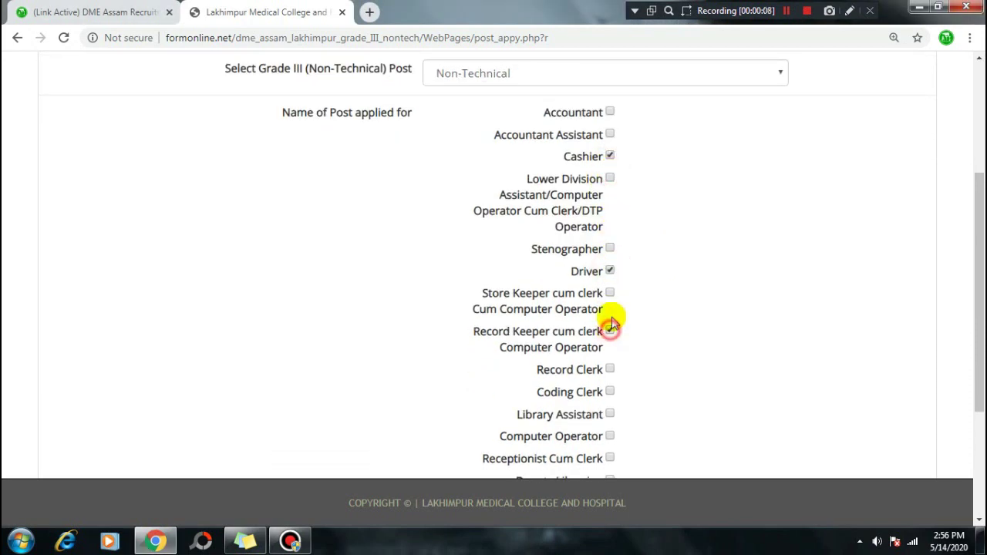
{"action": "left_click", "coordinate": [610, 271]}
{"action": "left_click", "coordinate": [609, 330]}
{"action": "left_click", "coordinate": [610, 156]}
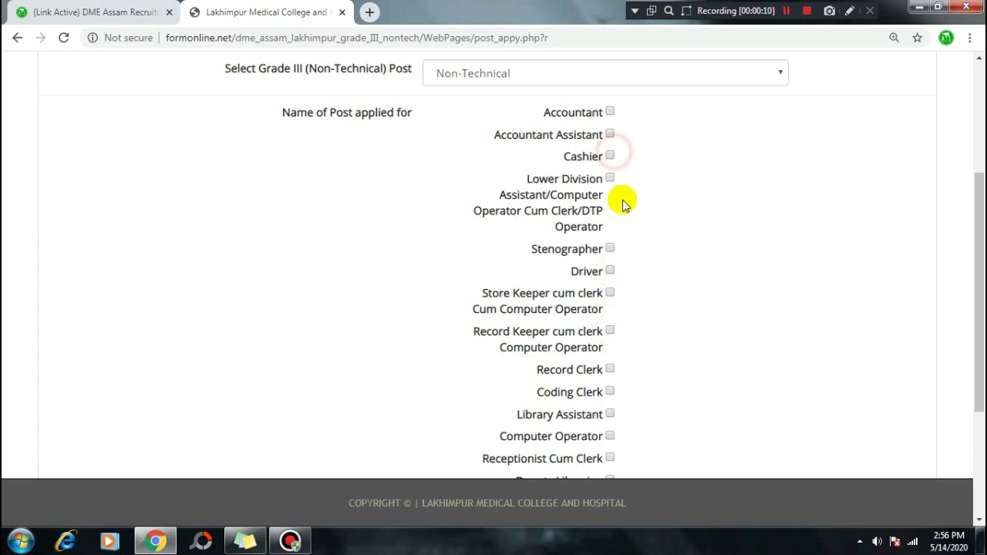
- Select Record Keeper cum clerk Computer Operator as the post applied for and submit the selection
{"action": "left_click", "coordinate": [610, 331]}
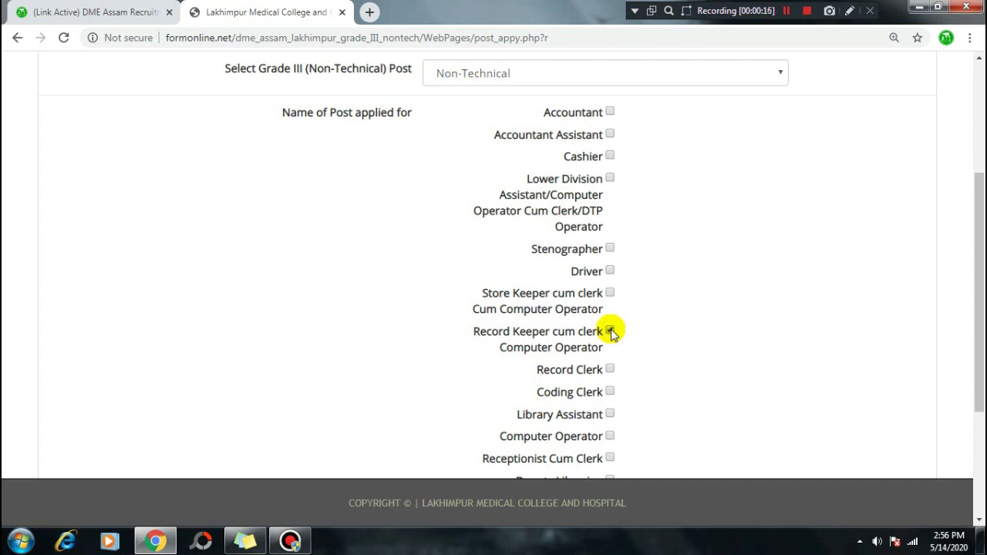
{"action": "scroll", "coordinate": [612, 332], "scroll_direction": "down", "scroll_amount": 3}
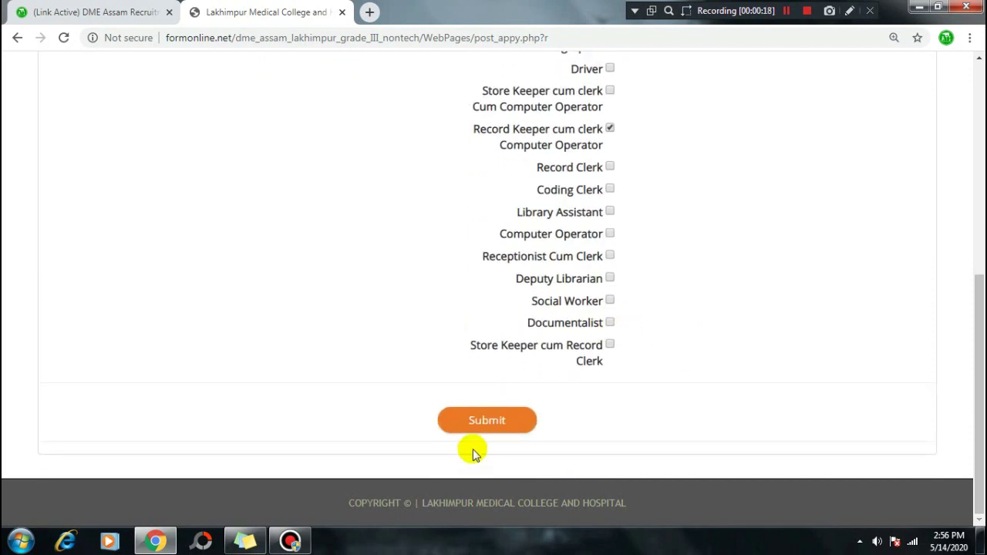
{"action": "left_click", "coordinate": [499, 429]}
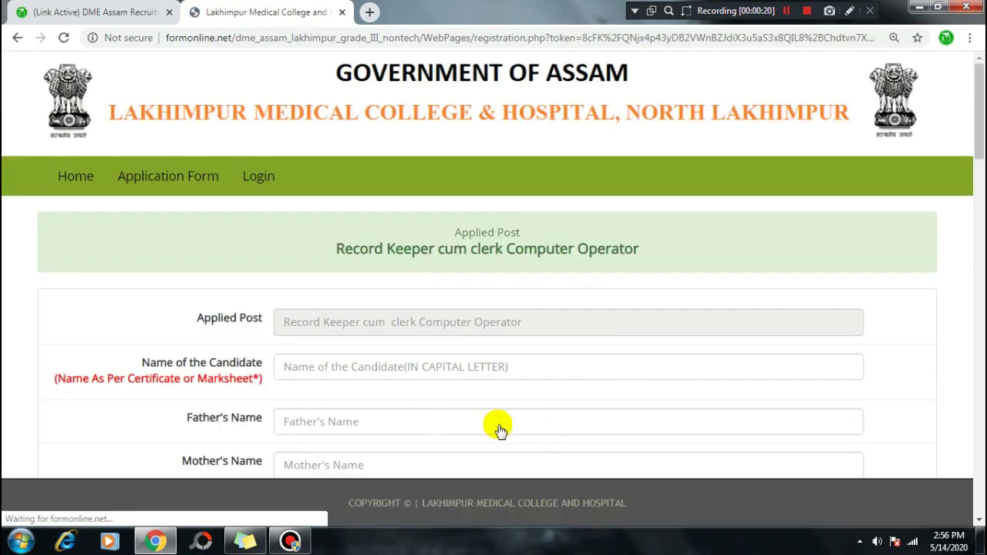
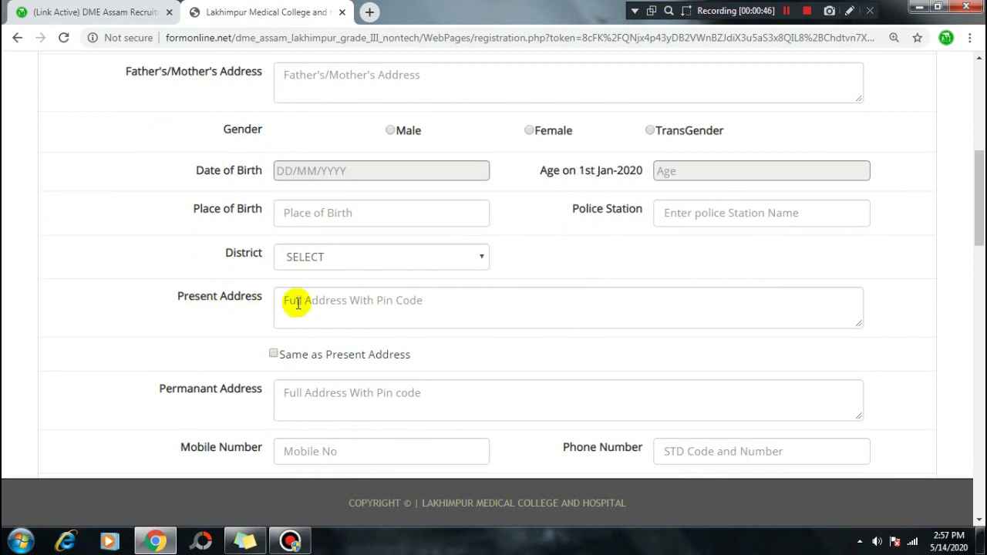
- Review the registration form's birth, address, mobile, phone and e-mail fields down to the citizenship and category questions
{"action": "scroll", "coordinate": [266, 290], "scroll_direction": "down", "scroll_amount": 1}
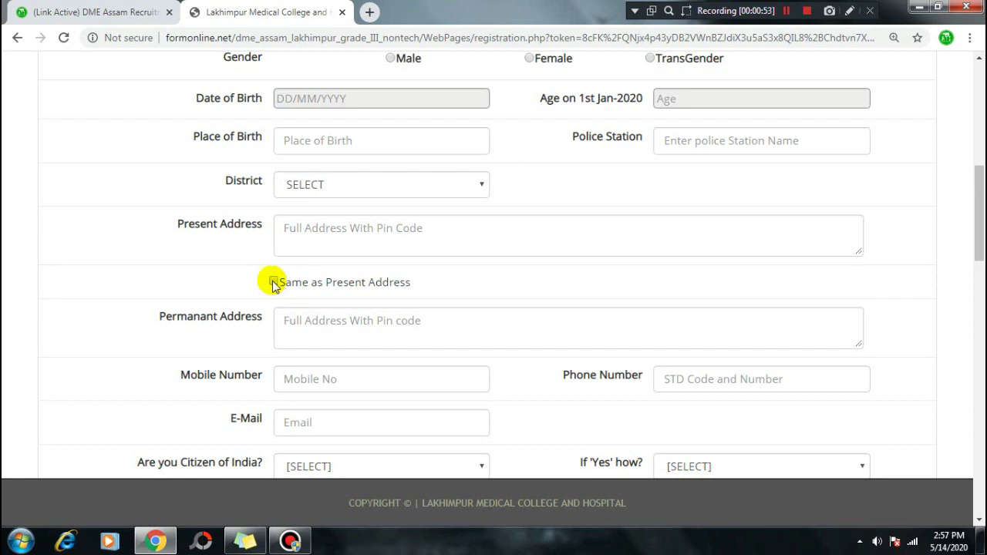
{"action": "scroll", "coordinate": [285, 293], "scroll_direction": "down", "scroll_amount": 1}
{"action": "scroll", "coordinate": [328, 320], "scroll_direction": "down", "scroll_amount": 1}
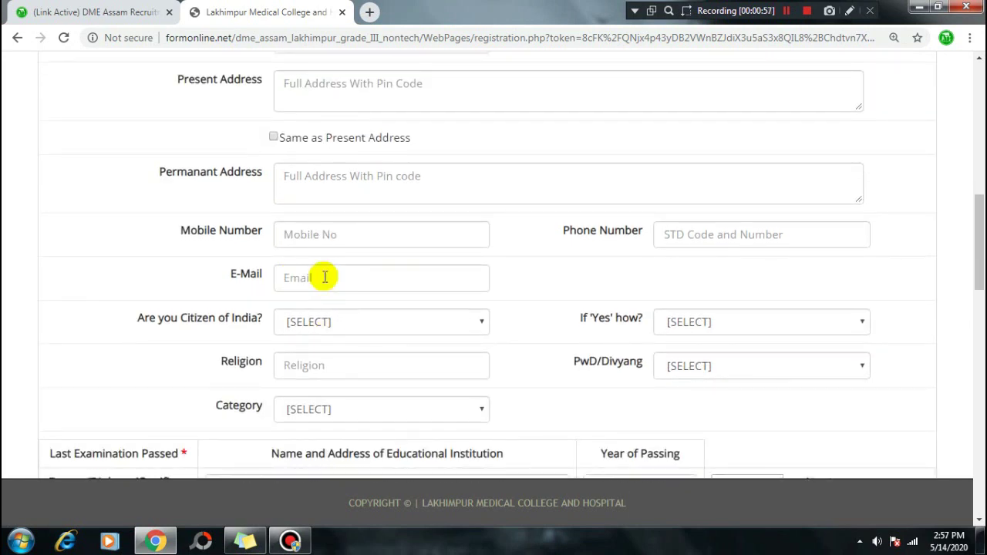
{"action": "scroll", "coordinate": [323, 275], "scroll_direction": "down", "scroll_amount": 1}
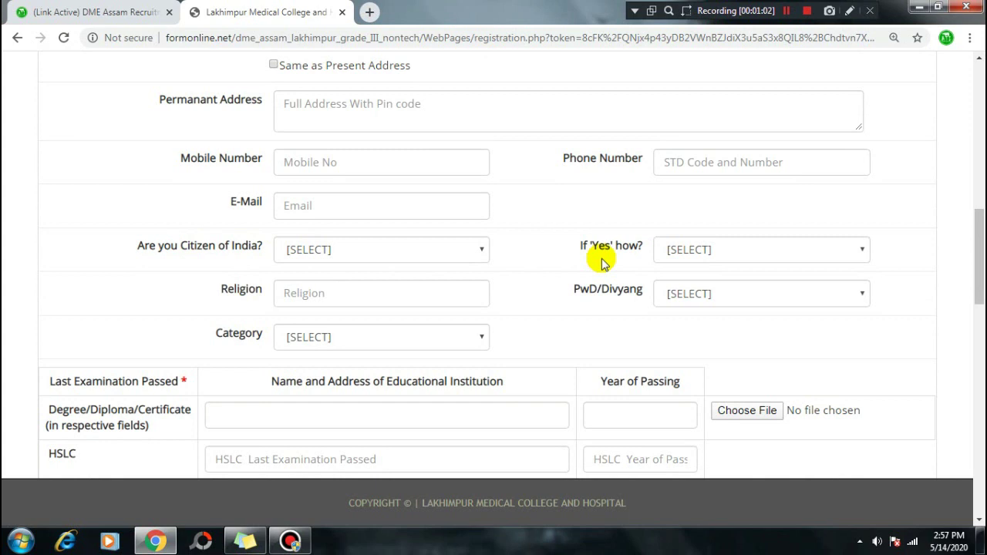
- Check the available options for how citizenship was obtained, PwD/Divyang and Category without choosing any
{"action": "left_click", "coordinate": [756, 250]}
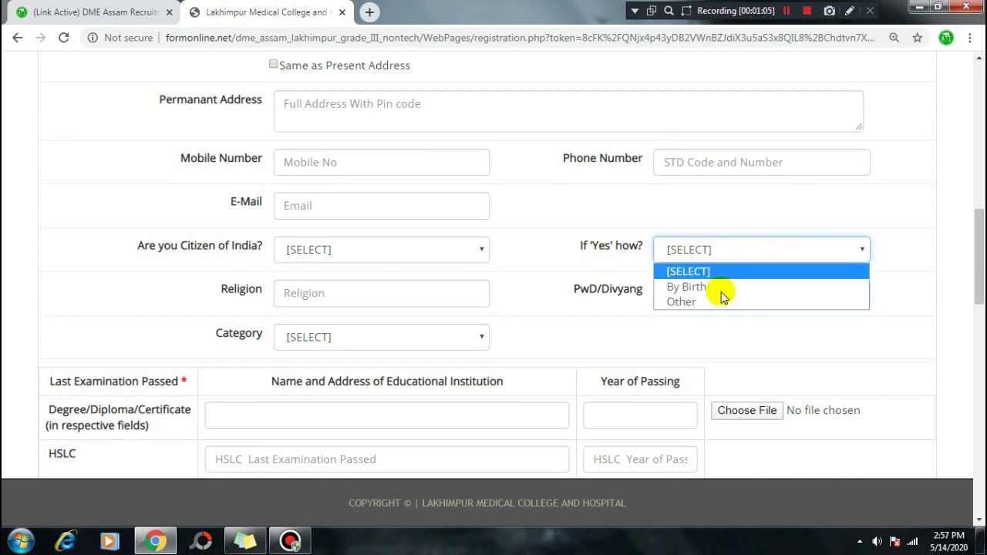
{"action": "left_click", "coordinate": [716, 249]}
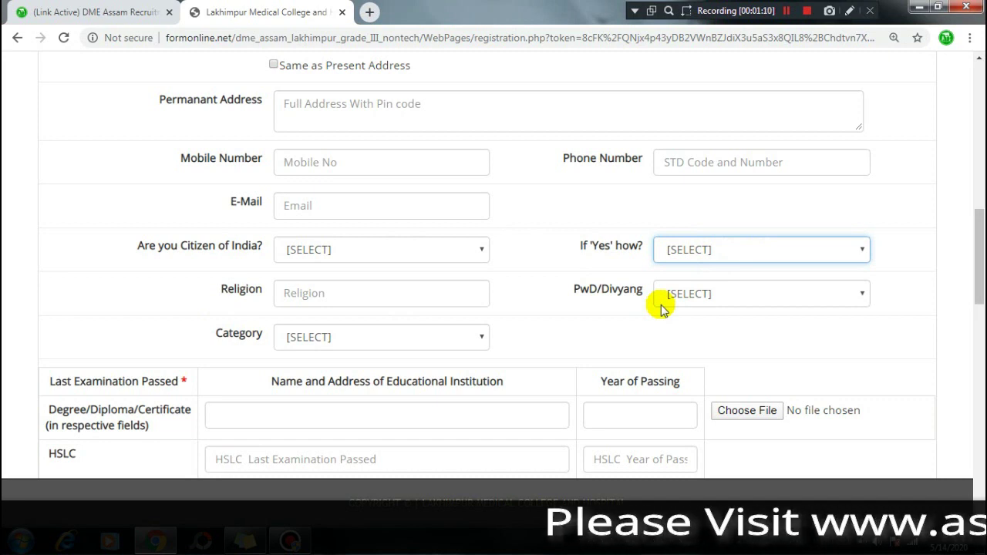
{"action": "left_click", "coordinate": [709, 292]}
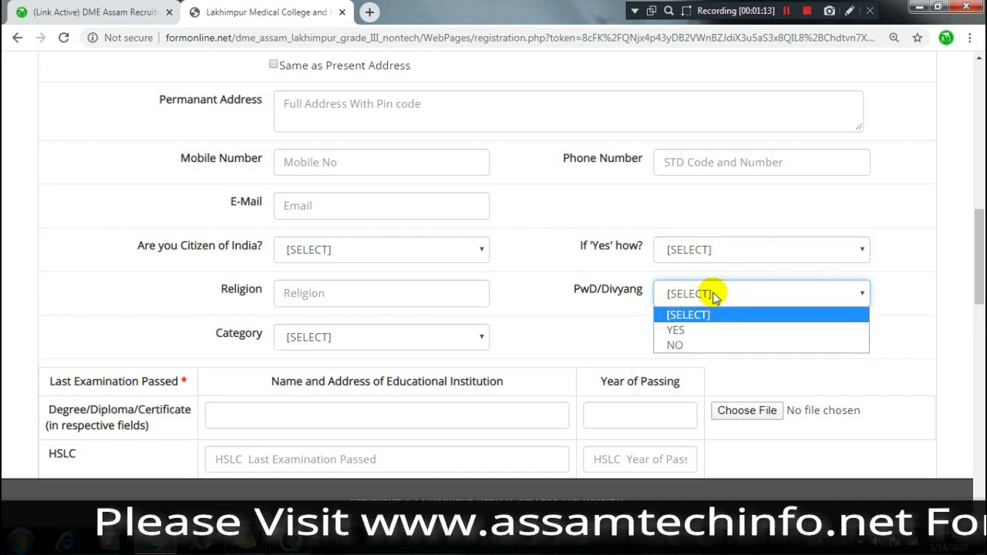
{"action": "left_click", "coordinate": [711, 293]}
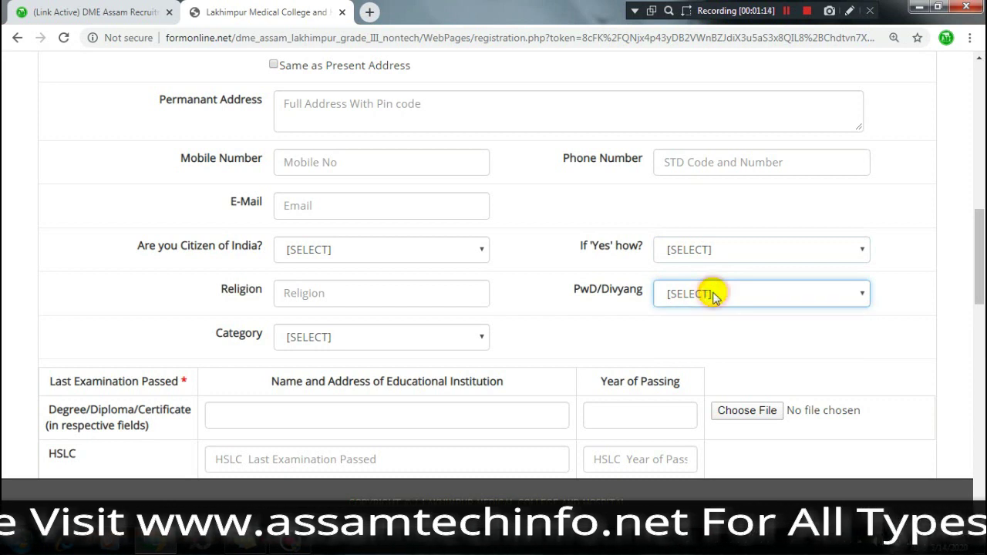
{"action": "left_click", "coordinate": [327, 345]}
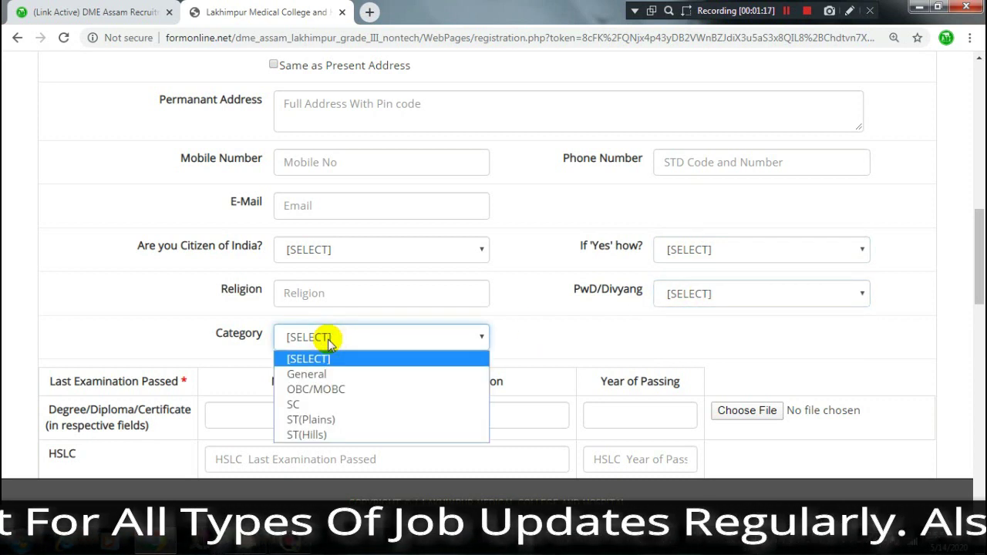
{"action": "left_click", "coordinate": [327, 339]}
- Review the last examination passed table and the occupation, previous appointment and Employment Exchange Registration No. fields
{"action": "scroll", "coordinate": [327, 343], "scroll_direction": "down", "scroll_amount": 2}
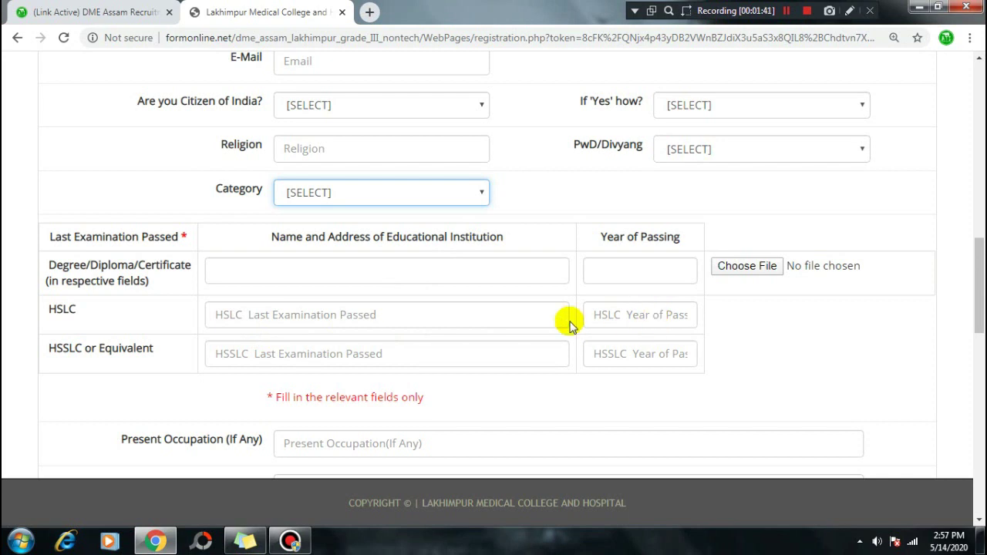
{"action": "scroll", "coordinate": [391, 331], "scroll_direction": "down", "scroll_amount": 1}
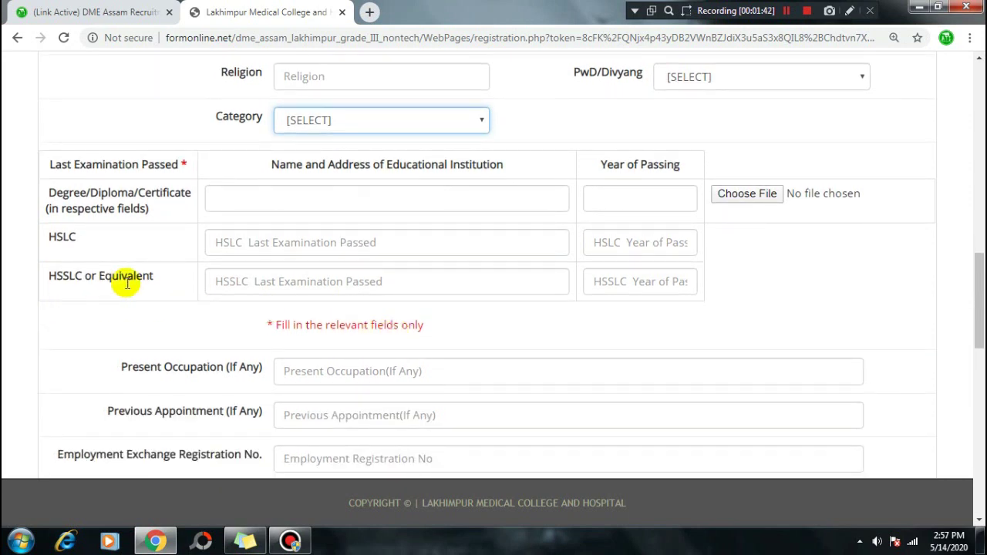
{"action": "scroll", "coordinate": [559, 315], "scroll_direction": "down", "scroll_amount": 1}
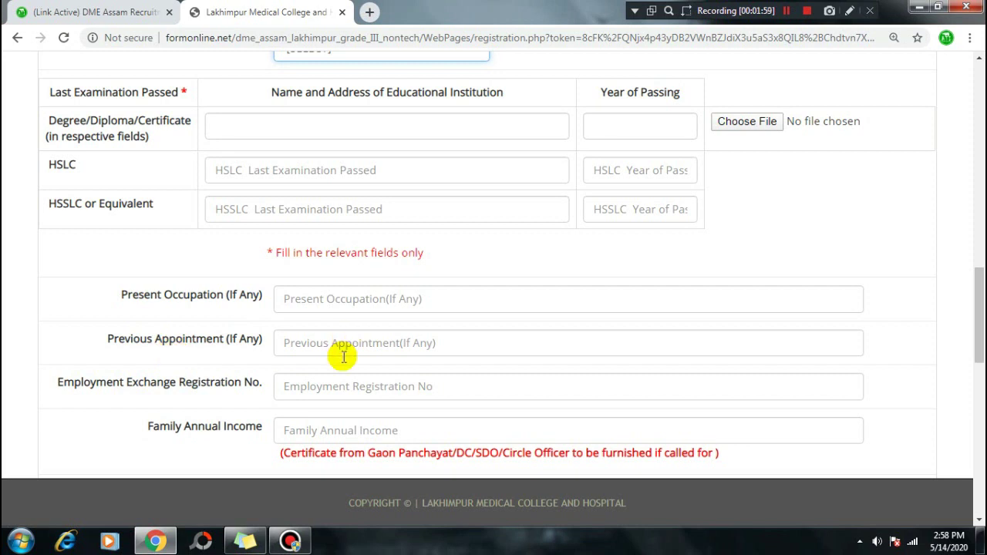
{"action": "scroll", "coordinate": [343, 356], "scroll_direction": "down", "scroll_amount": 1}
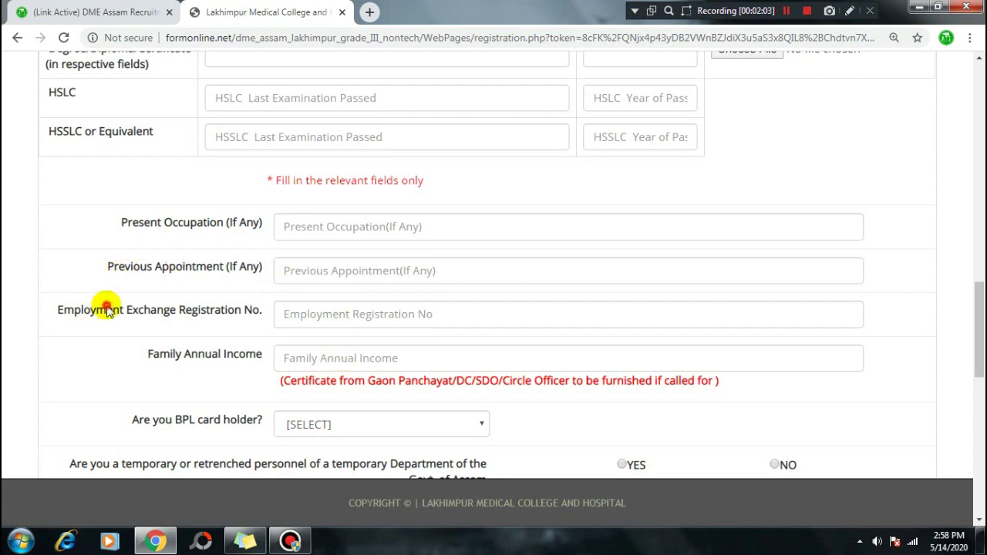
{"action": "left_click_drag", "start_coordinate": [106, 310], "coordinate": [232, 309]}
{"action": "left_click", "coordinate": [246, 326]}
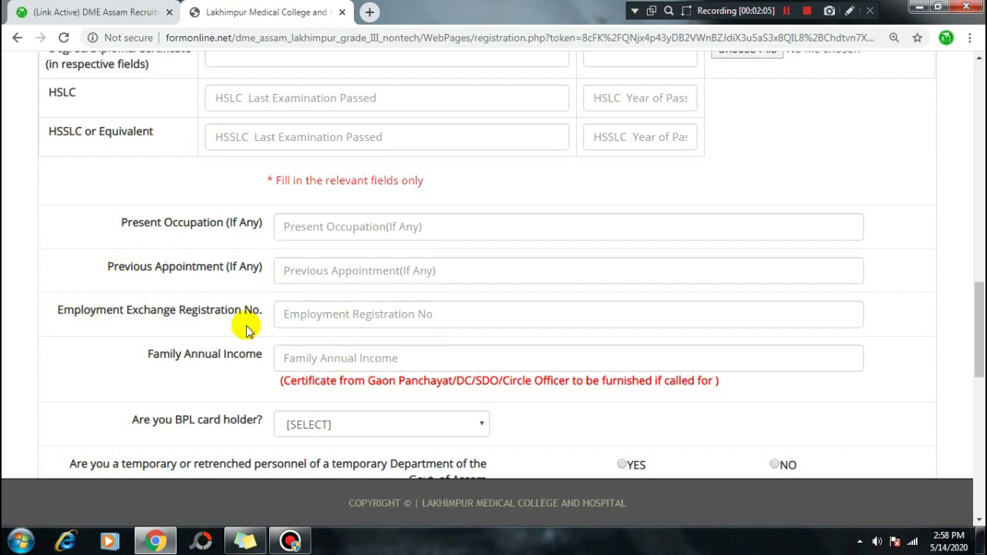
- Check the answer options for the BPL card holder question and read the government service and training questions below it
{"action": "scroll", "coordinate": [407, 318], "scroll_direction": "down", "scroll_amount": 1}
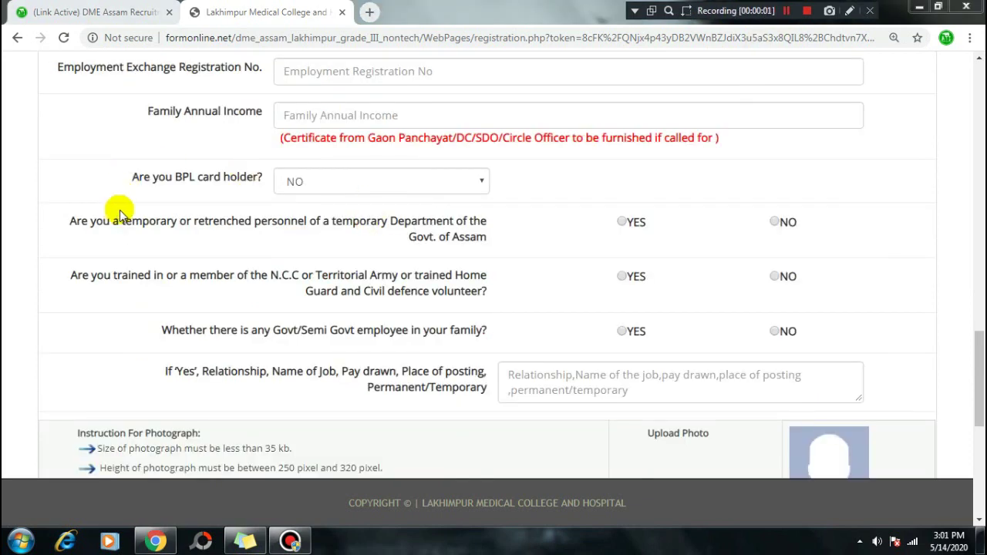
{"action": "left_click_drag", "start_coordinate": [131, 179], "coordinate": [248, 178]}
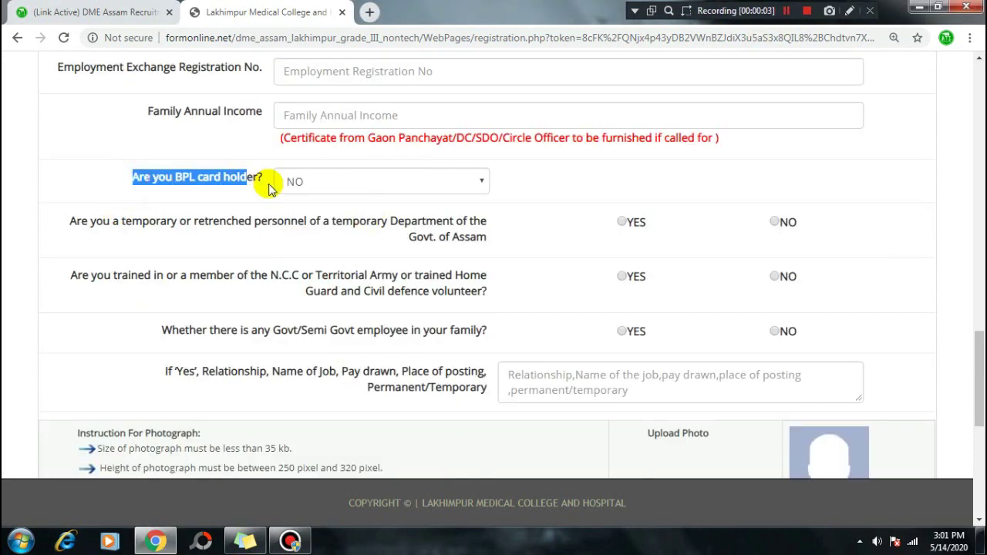
{"action": "left_click", "coordinate": [321, 185]}
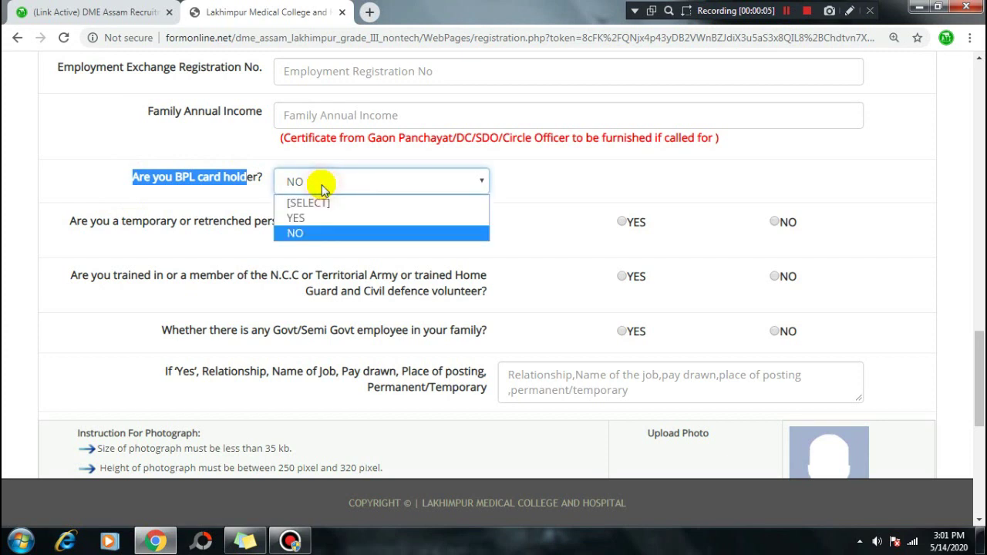
{"action": "left_click", "coordinate": [319, 185]}
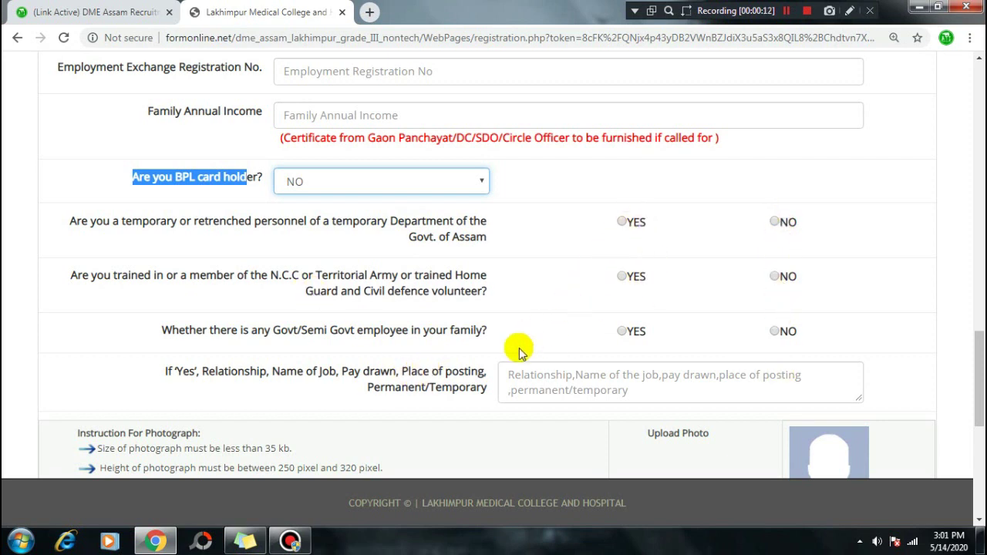
- Read the maximum file sizes in the photograph and signature upload instructions
{"action": "scroll", "coordinate": [519, 349], "scroll_direction": "down", "scroll_amount": 3}
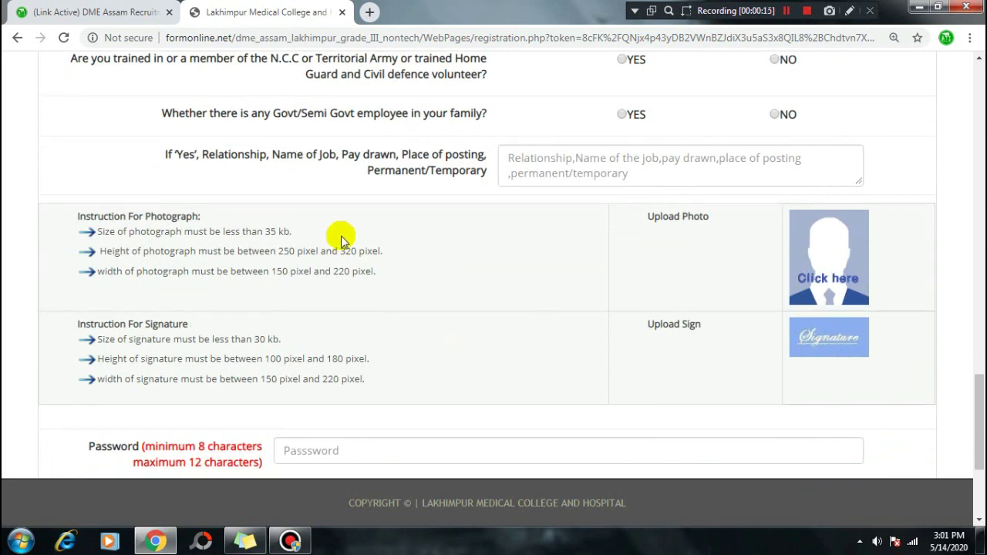
{"action": "scroll", "coordinate": [206, 247], "scroll_direction": "down", "scroll_amount": 1}
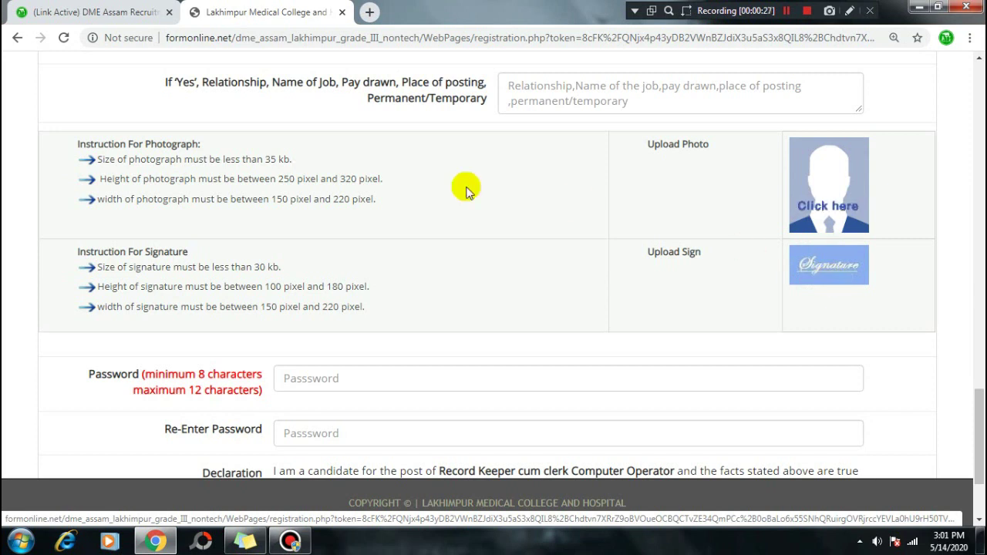
{"action": "left_click_drag", "start_coordinate": [183, 159], "coordinate": [306, 168]}
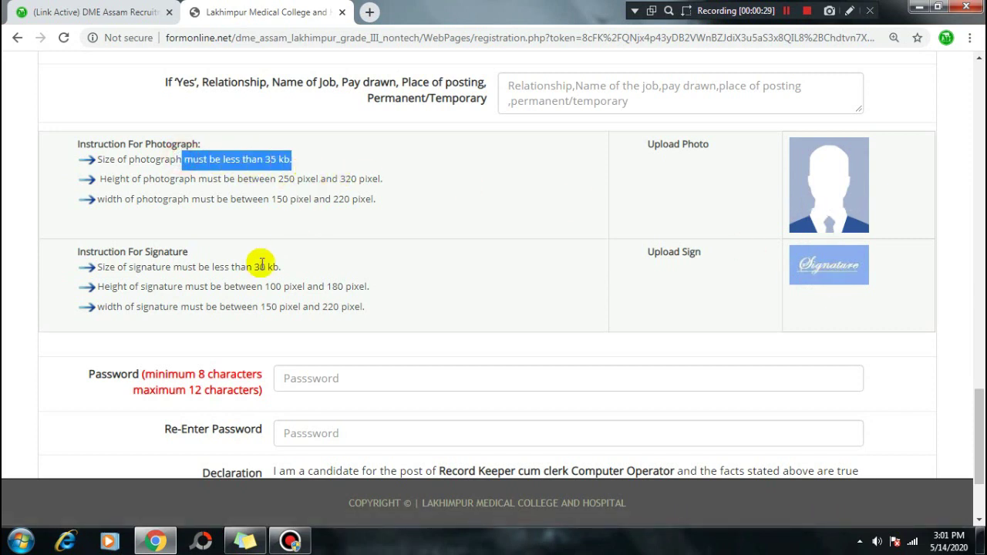
{"action": "left_click_drag", "start_coordinate": [224, 267], "coordinate": [301, 261]}
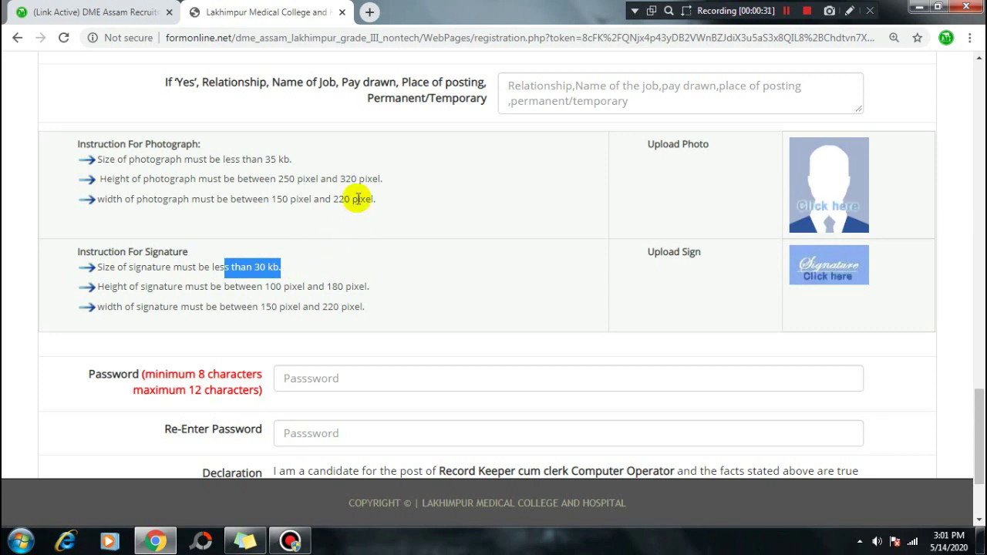
- Read the required pixel ranges for height and width in the photograph upload instructions
{"action": "left_click", "coordinate": [227, 159]}
{"action": "left_click_drag", "start_coordinate": [228, 159], "coordinate": [425, 186]}
{"action": "left_click", "coordinate": [224, 189]}
{"action": "left_click", "coordinate": [425, 185]}
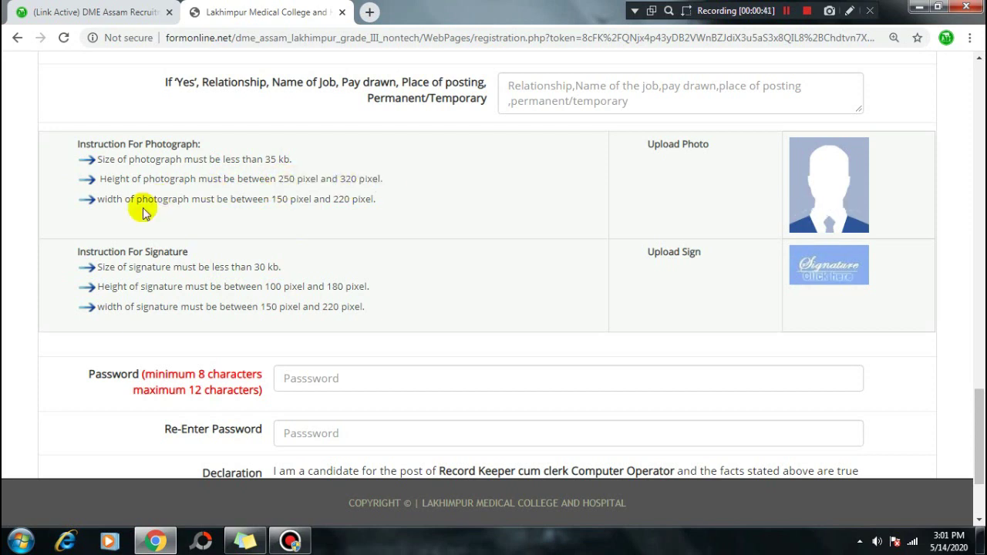
{"action": "left_click_drag", "start_coordinate": [270, 199], "coordinate": [407, 202]}
{"action": "left_click", "coordinate": [412, 205]}
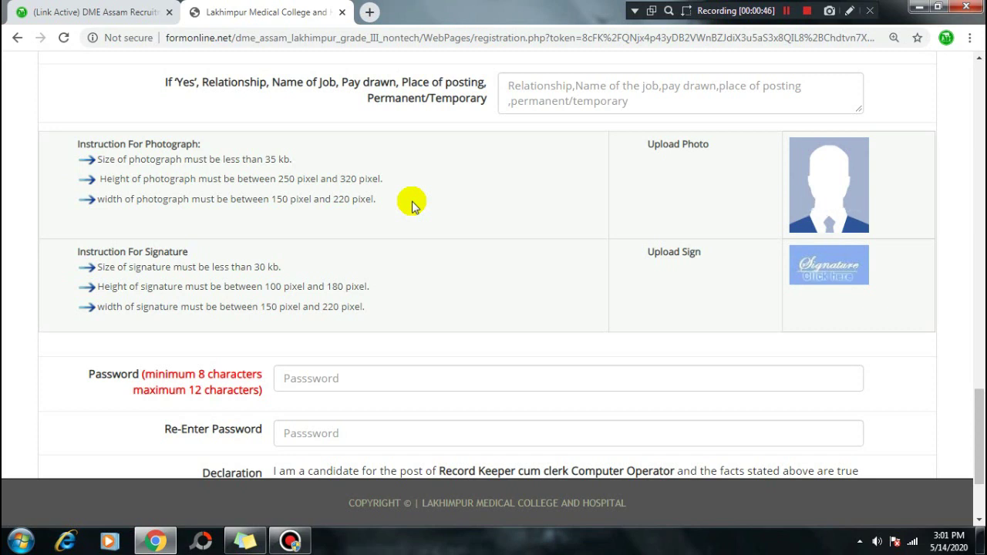
- Read the file size limit and the height and width pixel ranges in the signature upload instructions
{"action": "mouse_move", "coordinate": [253, 267]}
{"action": "left_mouse_down"}
{"action": "mouse_move", "coordinate": [283, 271]}
{"action": "mouse_move", "coordinate": [266, 289]}
{"action": "mouse_move", "coordinate": [385, 293]}
{"action": "left_mouse_up"}
{"action": "left_click", "coordinate": [419, 291]}
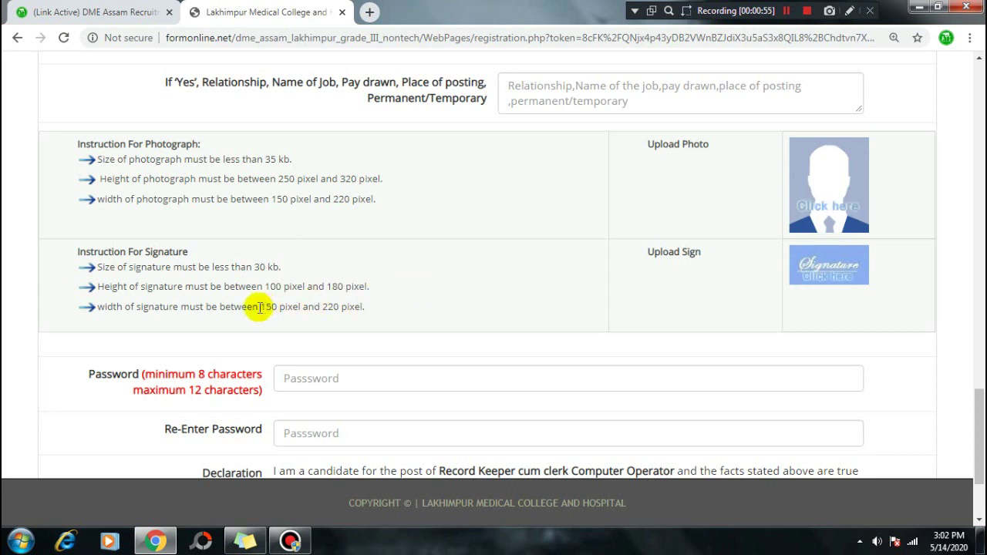
{"action": "left_click_drag", "start_coordinate": [259, 307], "coordinate": [360, 309]}
{"action": "left_click", "coordinate": [416, 308]}
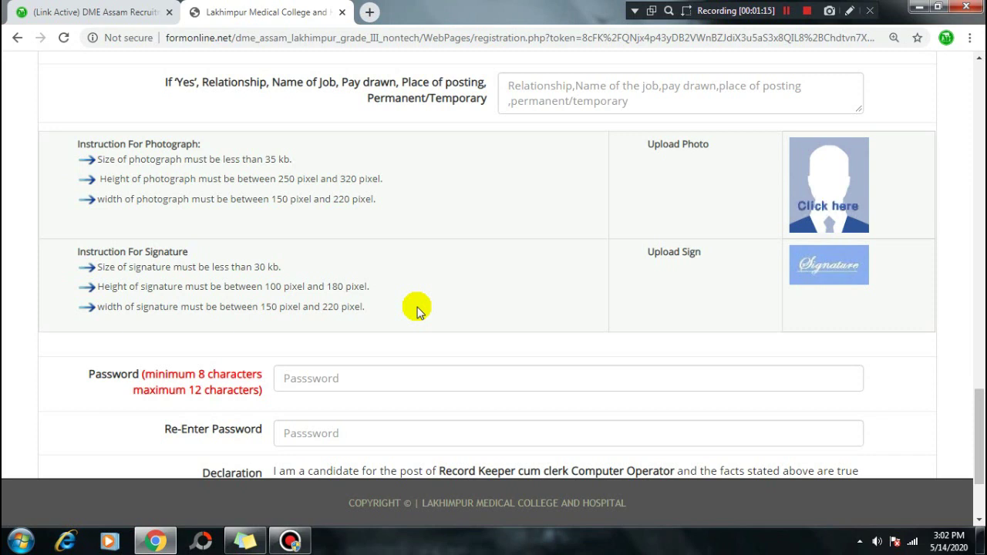
{"action": "left_click_drag", "start_coordinate": [260, 286], "coordinate": [386, 288]}
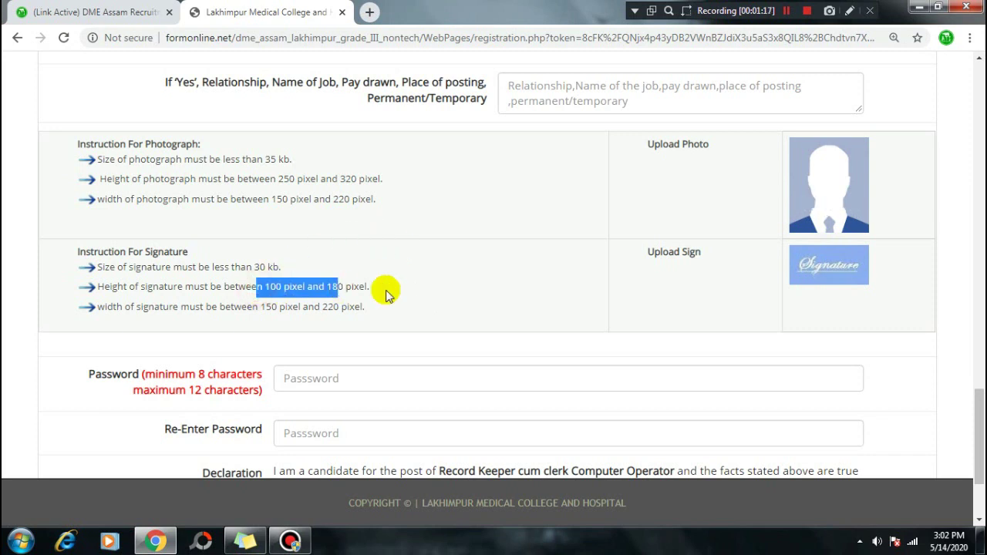
{"action": "left_click", "coordinate": [446, 296]}
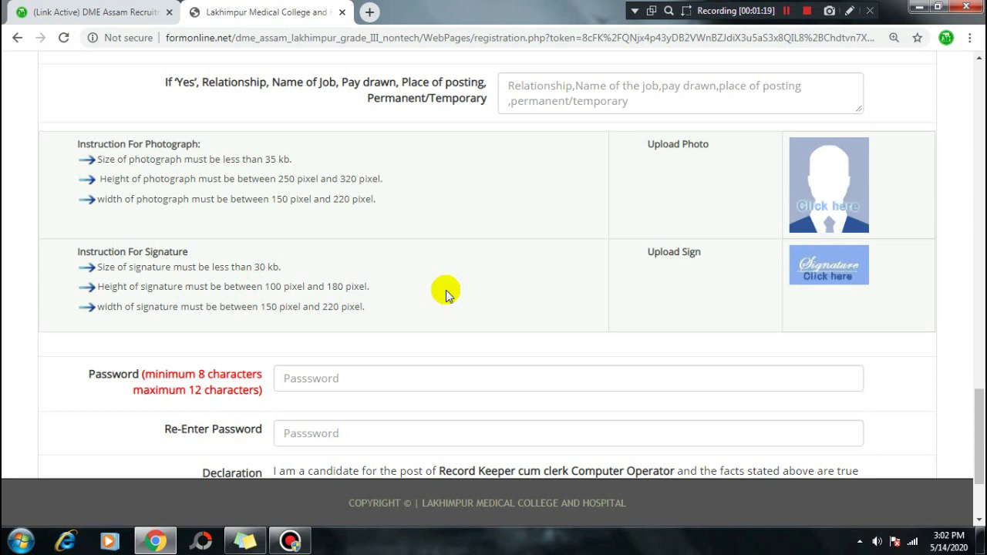
- Review the Password and Re-Enter Password fields and the declaration, and try to submit the application form
{"action": "scroll", "coordinate": [446, 296], "scroll_direction": "down", "scroll_amount": 2}
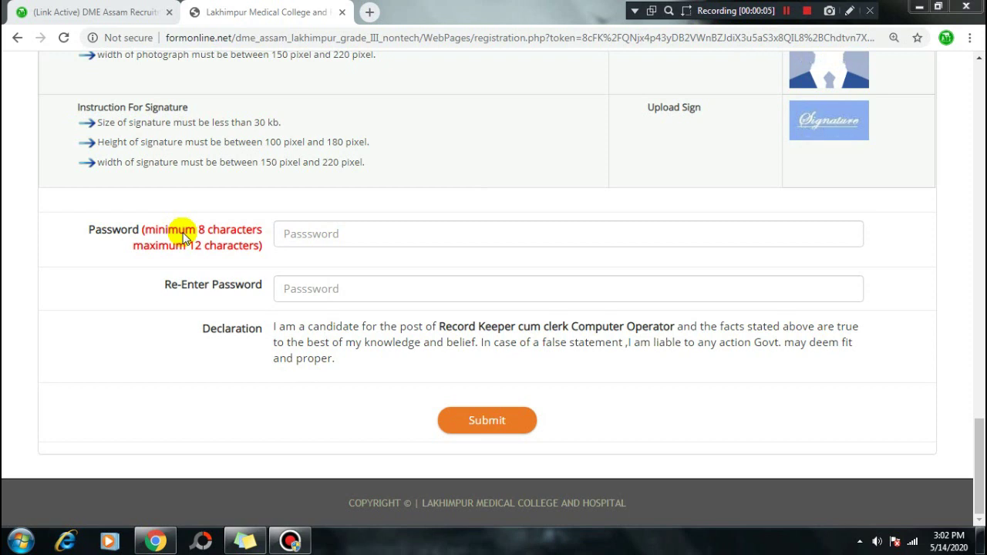
{"action": "left_click", "coordinate": [292, 230]}
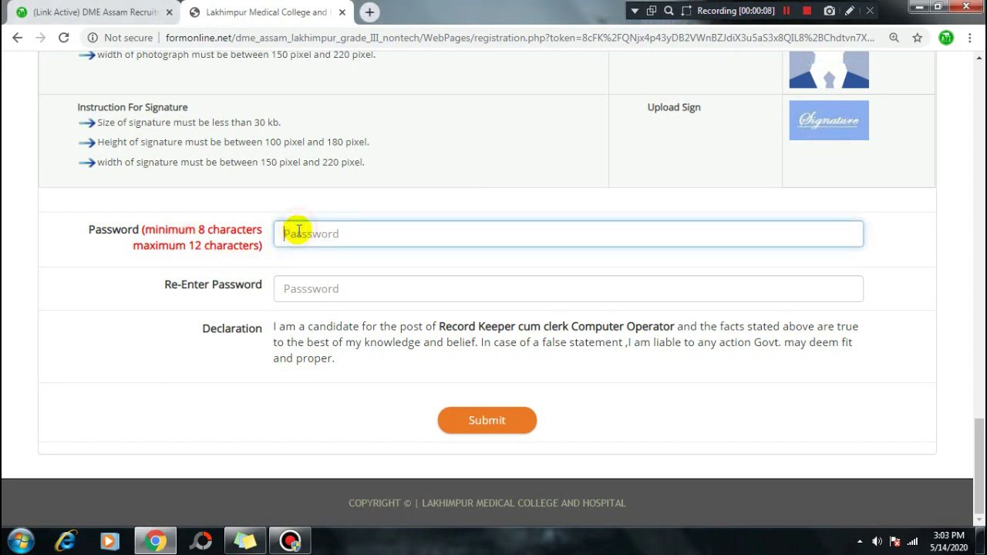
{"action": "left_click", "coordinate": [287, 288]}
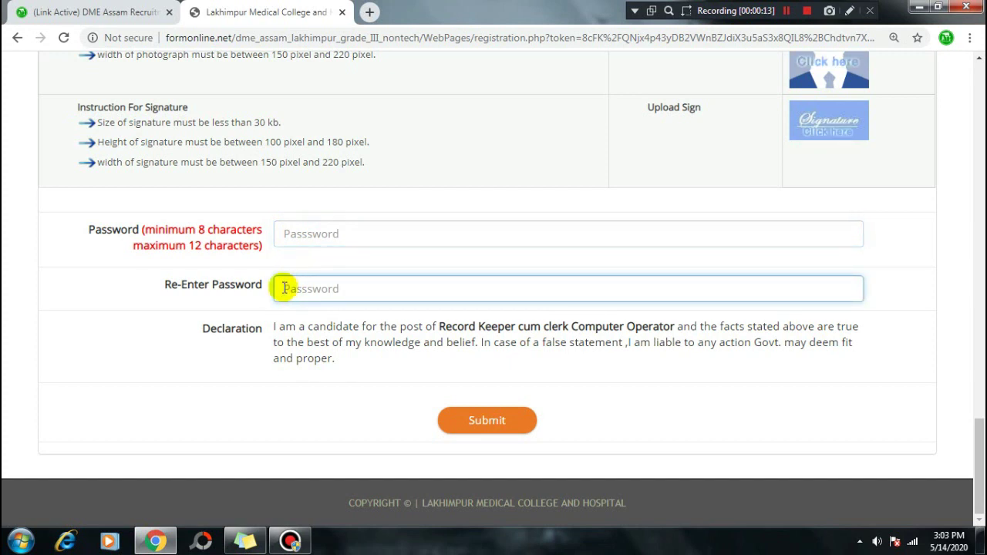
{"action": "left_click_drag", "start_coordinate": [275, 326], "coordinate": [347, 367]}
{"action": "left_click", "coordinate": [353, 356]}
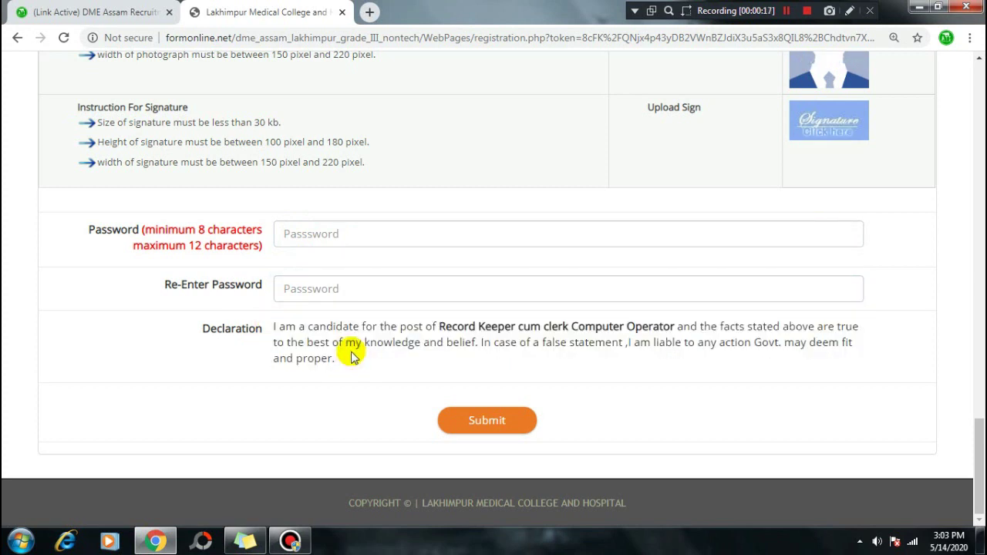
{"action": "left_click", "coordinate": [494, 418]}
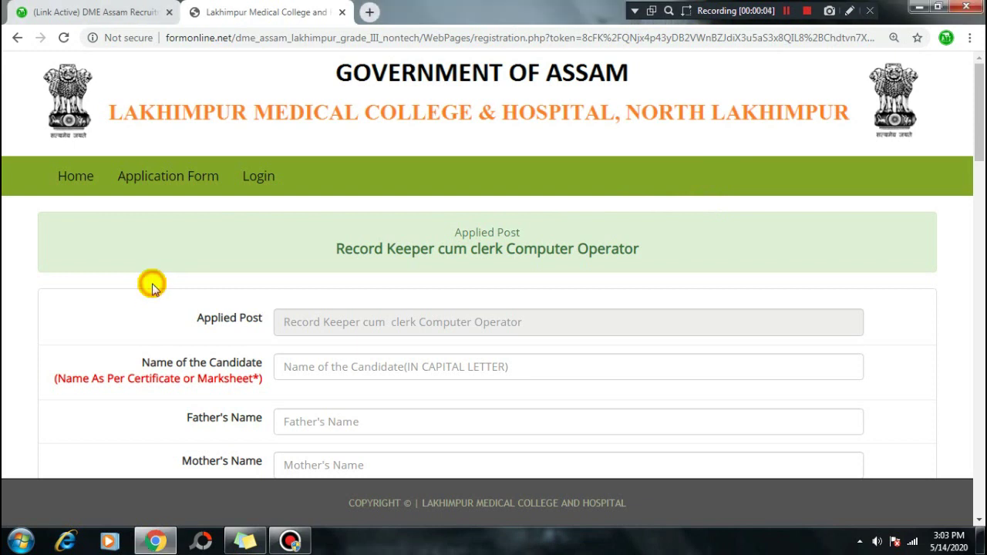
- Switch to the DME Assam recruitment article to check its official notification and online application links
{"action": "scroll", "coordinate": [152, 288], "scroll_direction": "down", "scroll_amount": 1}
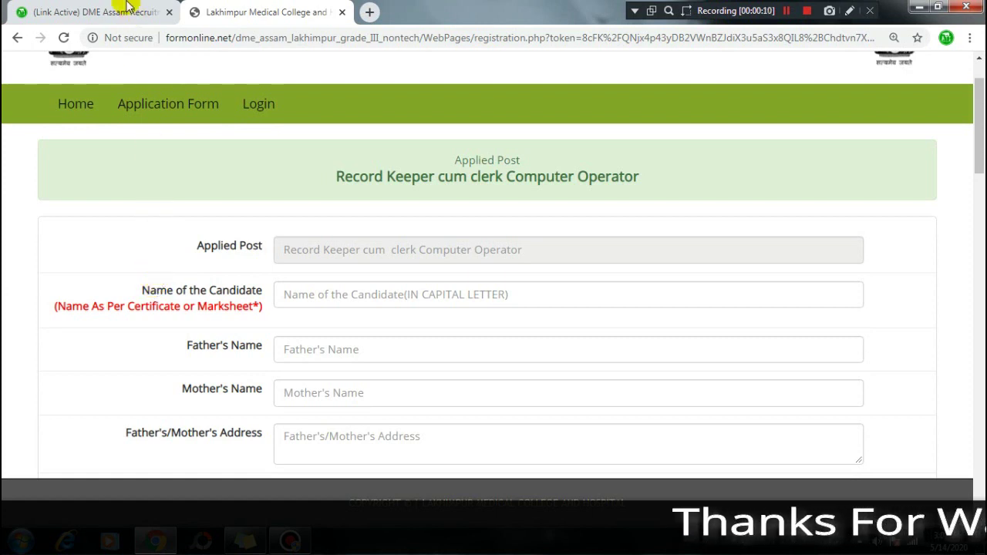
{"action": "left_click", "coordinate": [123, 9]}
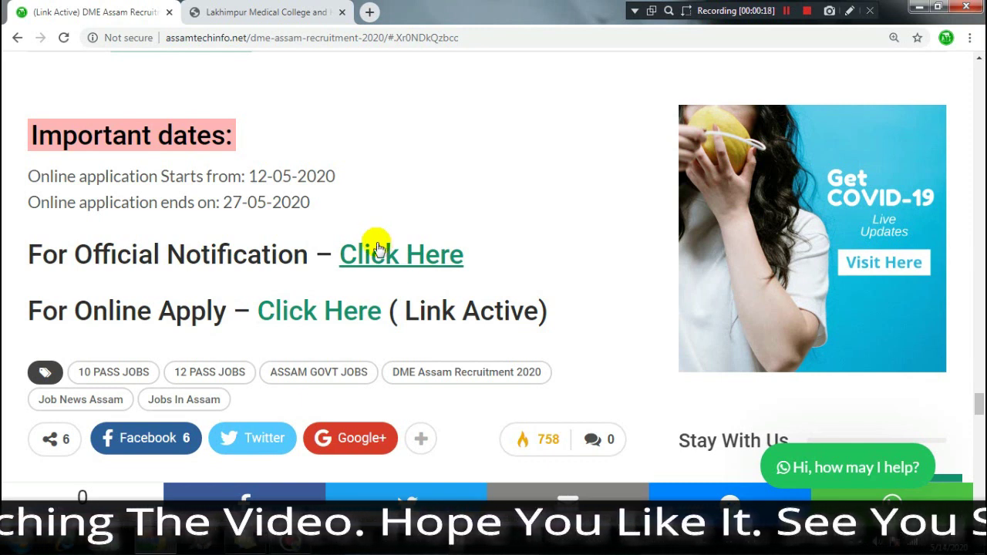
- Open the hospital site's application form instructions and find the contact numbers for queries
{"action": "left_click", "coordinate": [254, 11]}
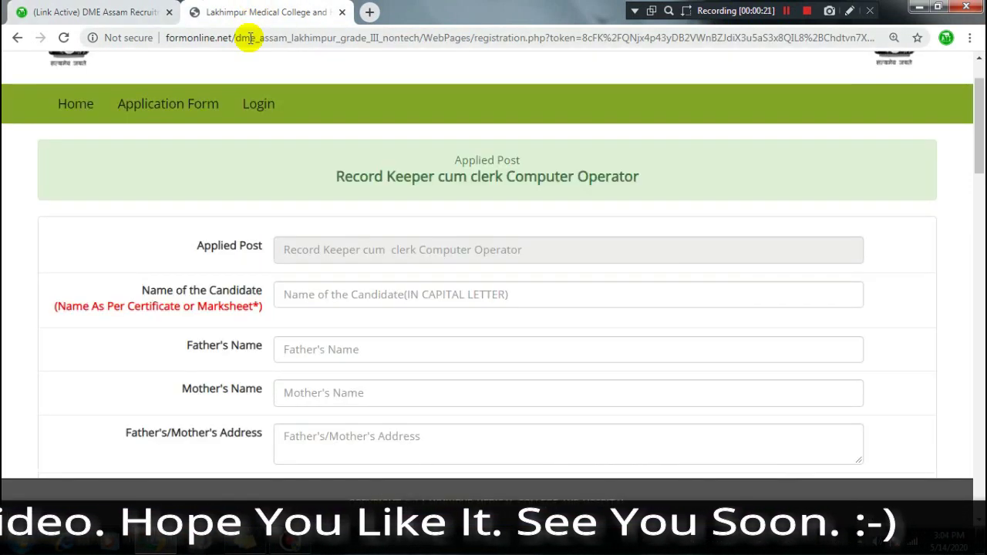
{"action": "left_click", "coordinate": [174, 111]}
{"action": "scroll", "coordinate": [231, 267], "scroll_direction": "down", "scroll_amount": 3}
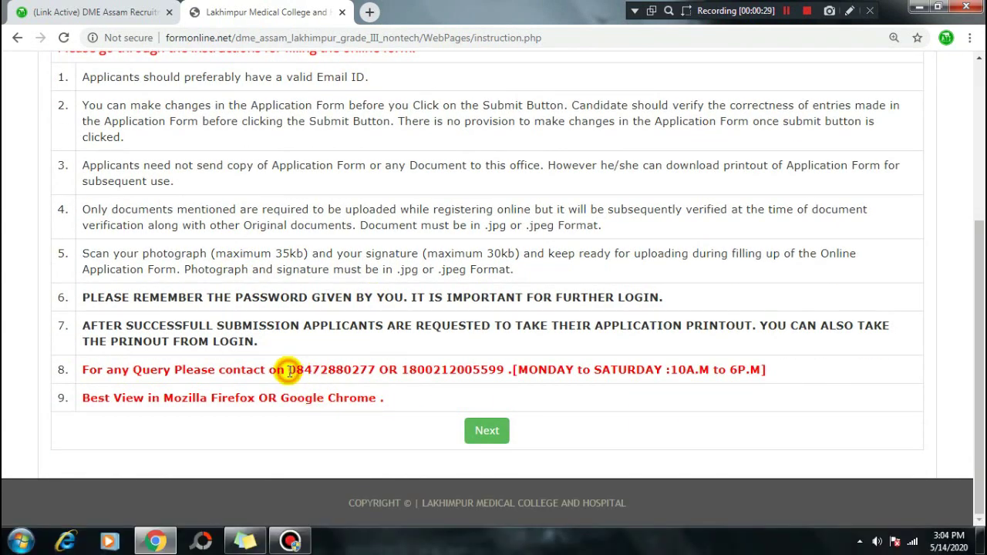
{"action": "left_click_drag", "start_coordinate": [289, 371], "coordinate": [349, 371]}
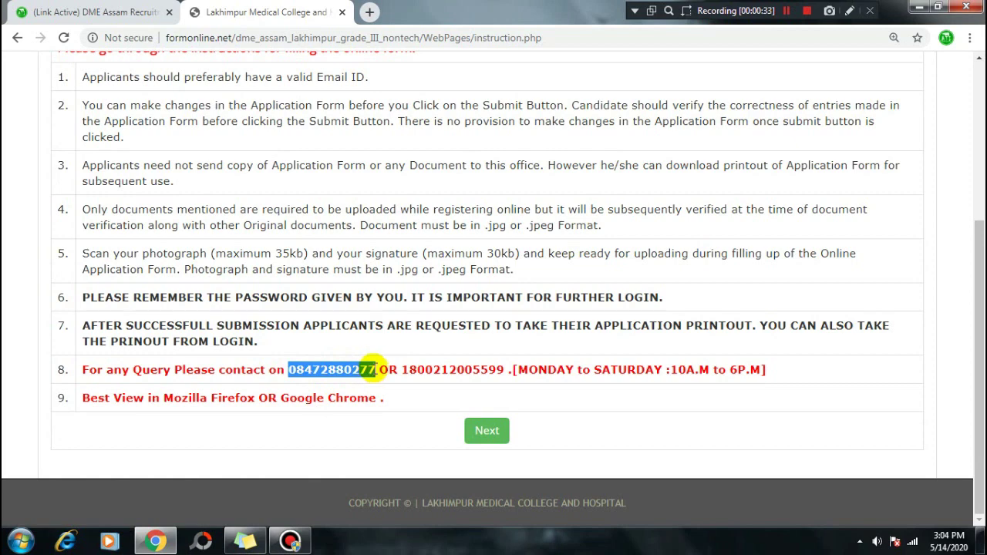
- Return to the DME Assam recruitment article and review the important dates and how to apply
{"action": "left_click", "coordinate": [102, 13]}
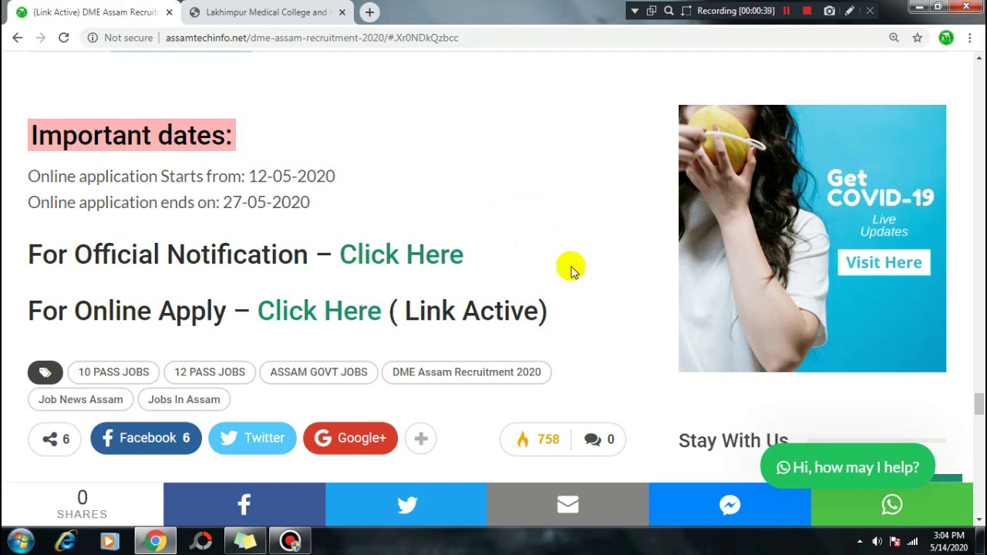
{"action": "scroll", "coordinate": [570, 270], "scroll_direction": "up", "scroll_amount": 2}
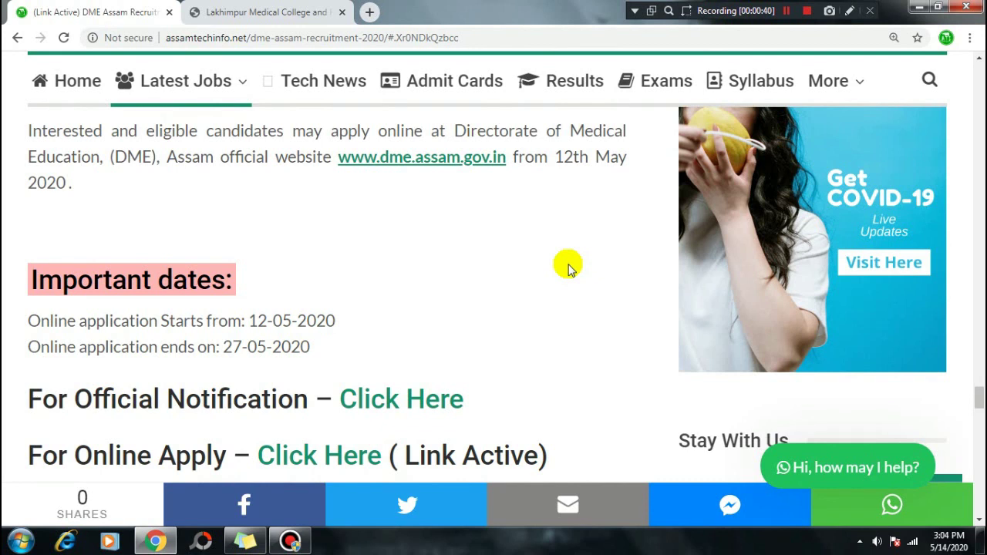